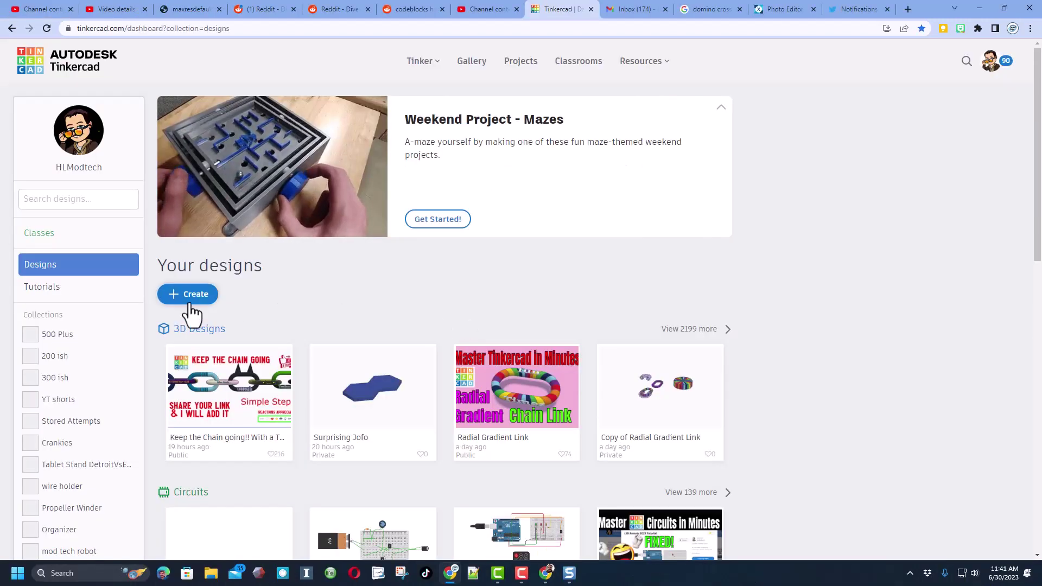
Start a new 3D design from the dashboard's Create menu.
{"action": "left_click", "coordinate": [190, 300]}
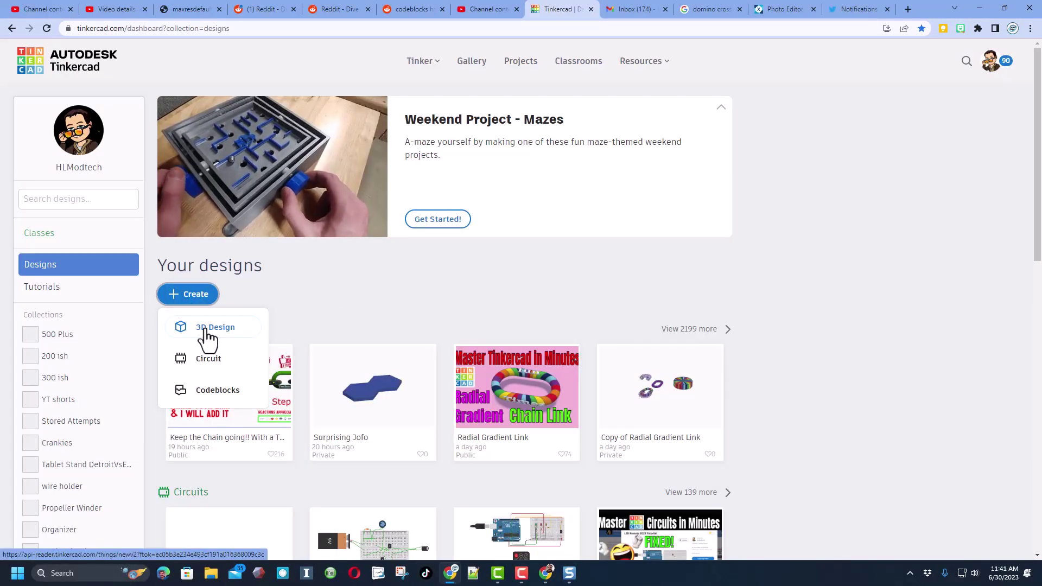
{"action": "left_click", "coordinate": [205, 328]}
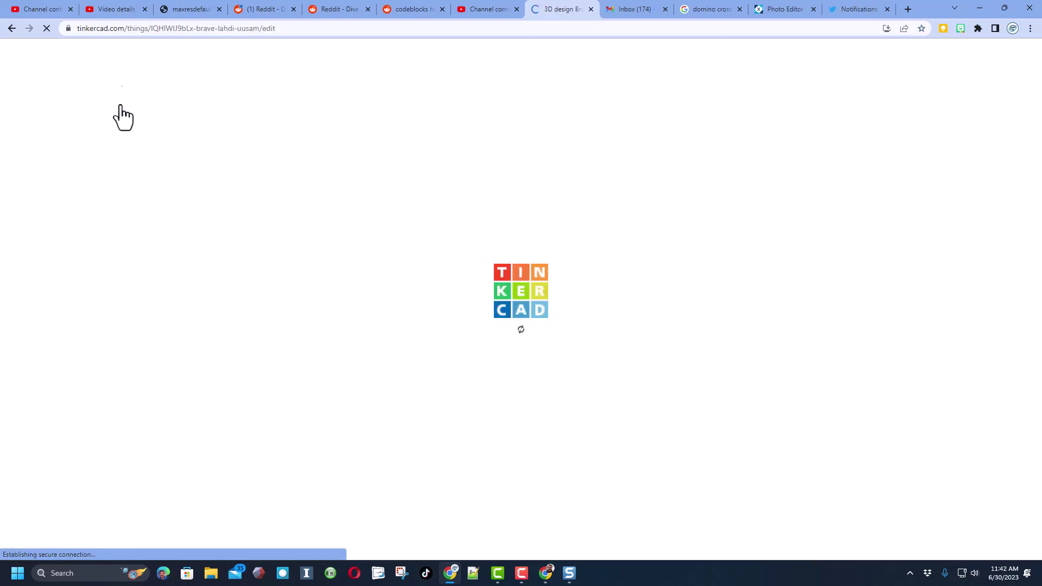
Rename the design 'domino crossover' and pick up the saved 'domino' shape from Your Creations.
{"action": "left_click", "coordinate": [100, 50]}
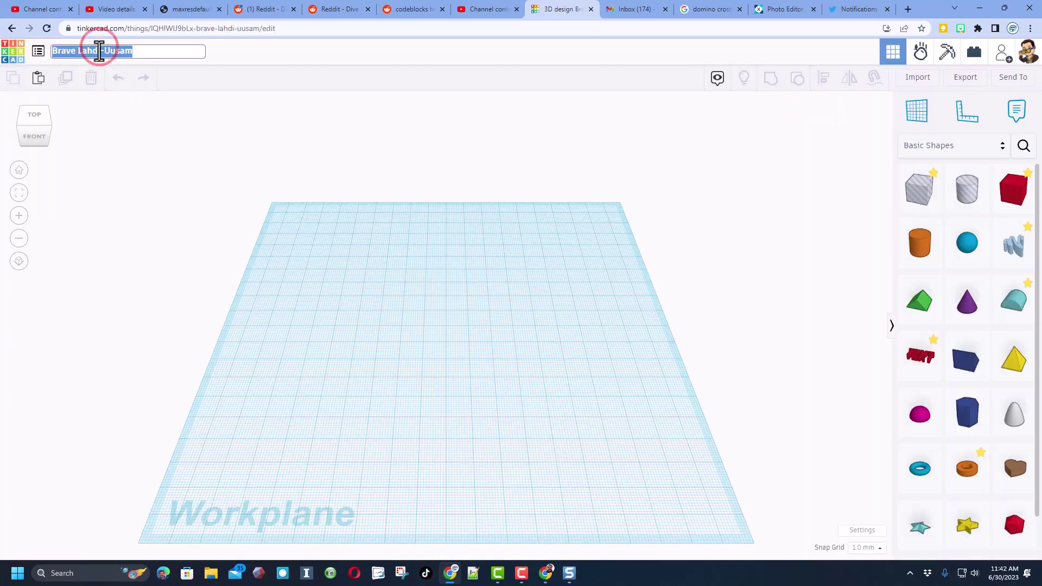
{"action": "type", "text": "domino crossover"}
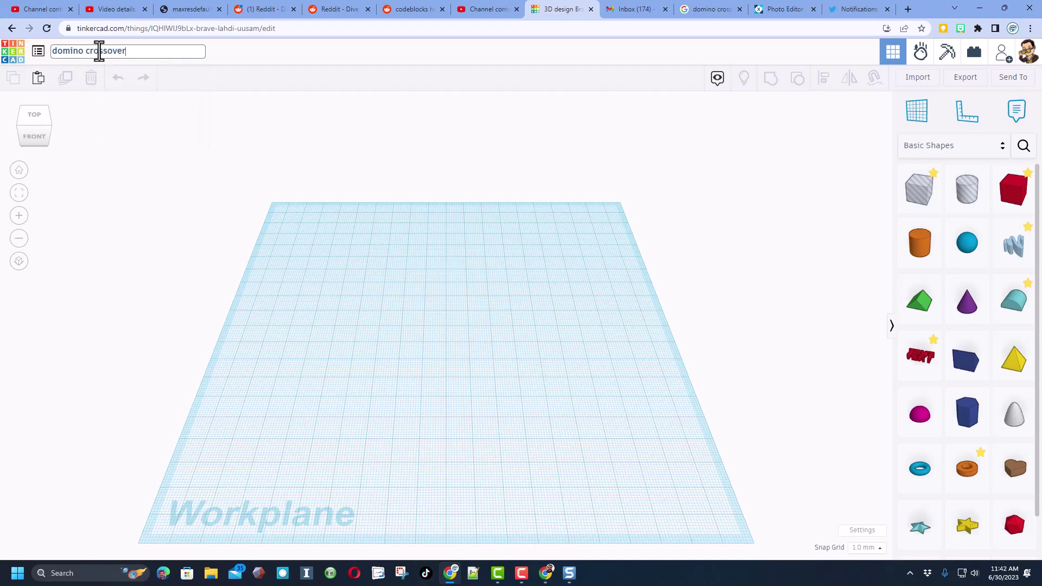
{"action": "left_click", "coordinate": [930, 147]}
{"action": "left_click", "coordinate": [950, 144]}
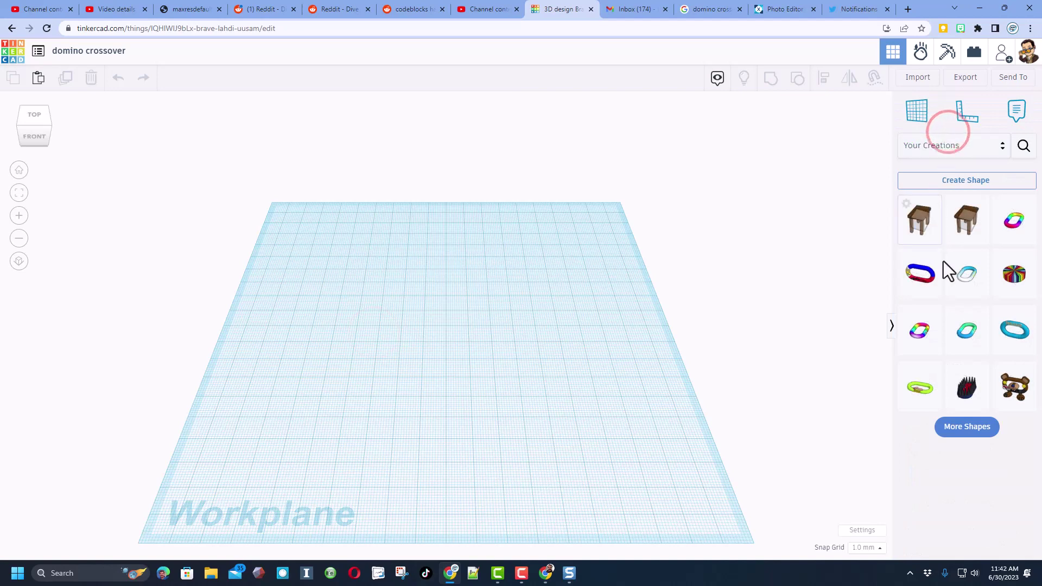
{"action": "left_click", "coordinate": [1014, 147]}
{"action": "type", "text": "domino"}
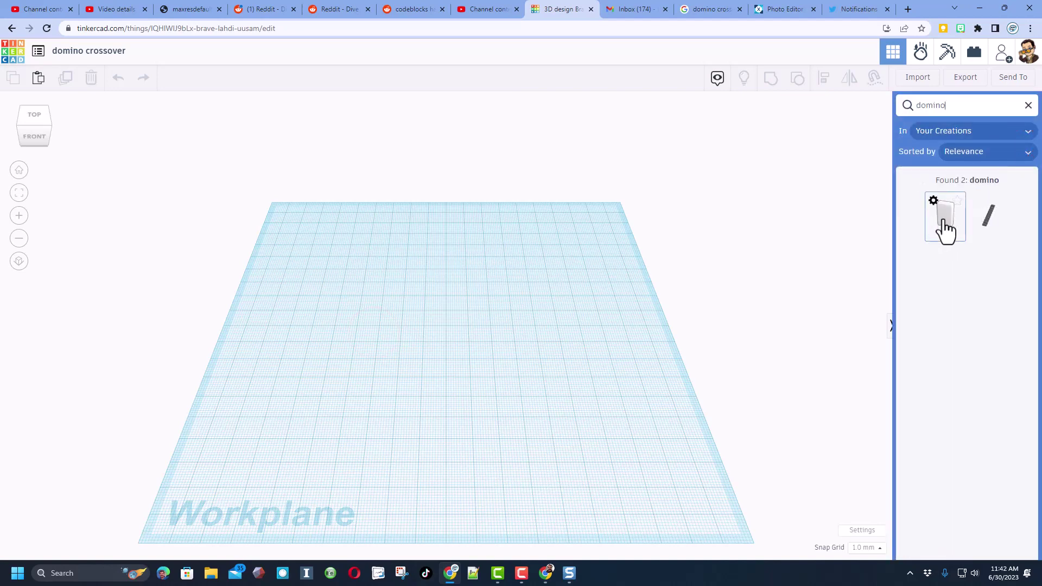
{"action": "left_click", "coordinate": [944, 228]}
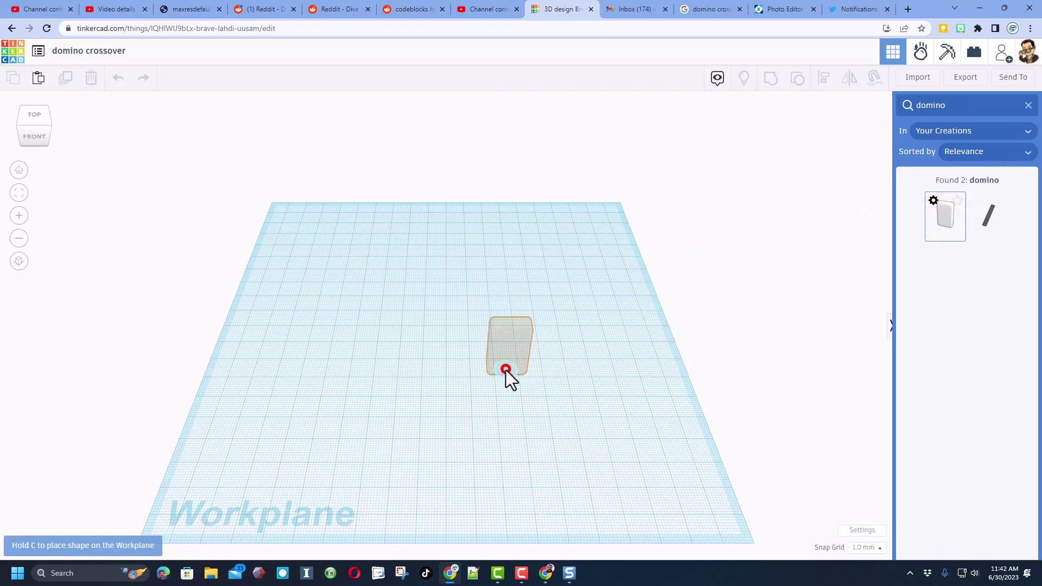
Drop the domino near the workplane centre and close the shape search results.
{"action": "left_click", "coordinate": [506, 370]}
{"action": "right_click_drag", "start_coordinate": [576, 430], "coordinate": [572, 412]}
{"action": "left_click", "coordinate": [759, 278]}
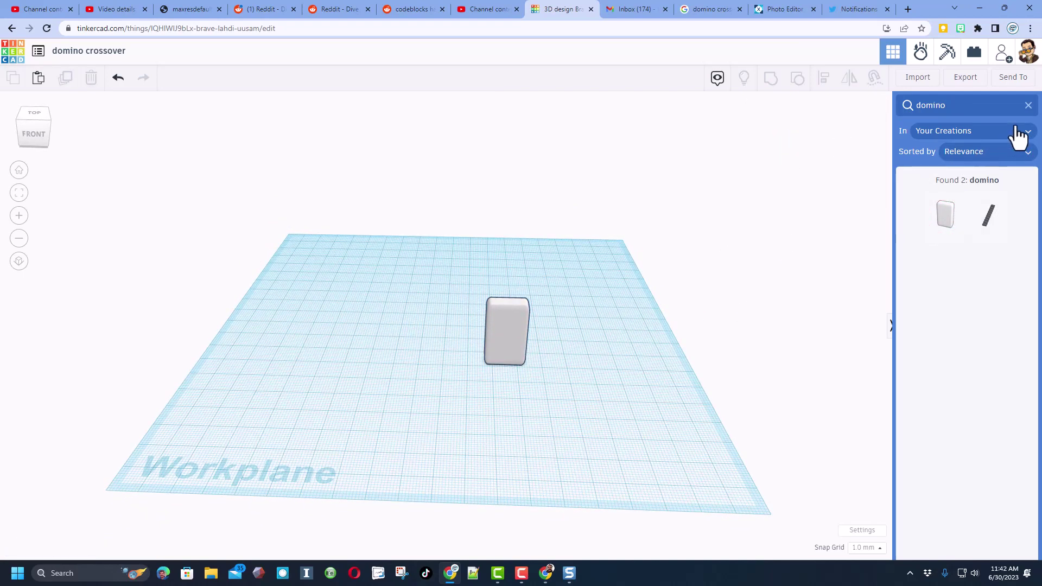
{"action": "left_click", "coordinate": [1024, 107]}
Add a Basic Shapes box beside the domino, sized 6 × 16 × 28 with radius 2.
{"action": "left_click", "coordinate": [947, 148]}
{"action": "left_click", "coordinate": [929, 192]}
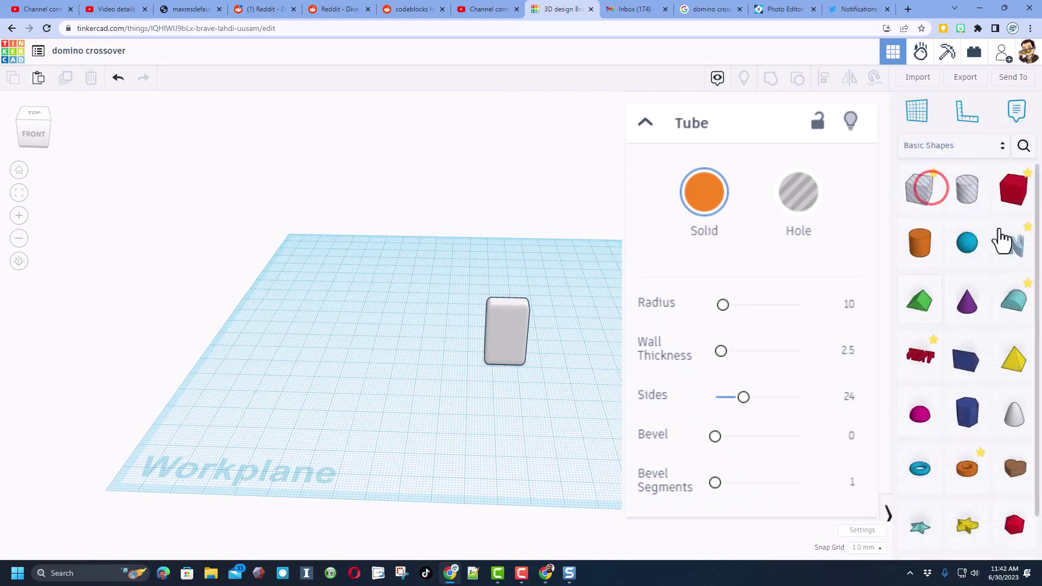
{"action": "left_click_drag", "start_coordinate": [1003, 207], "coordinate": [593, 384]}
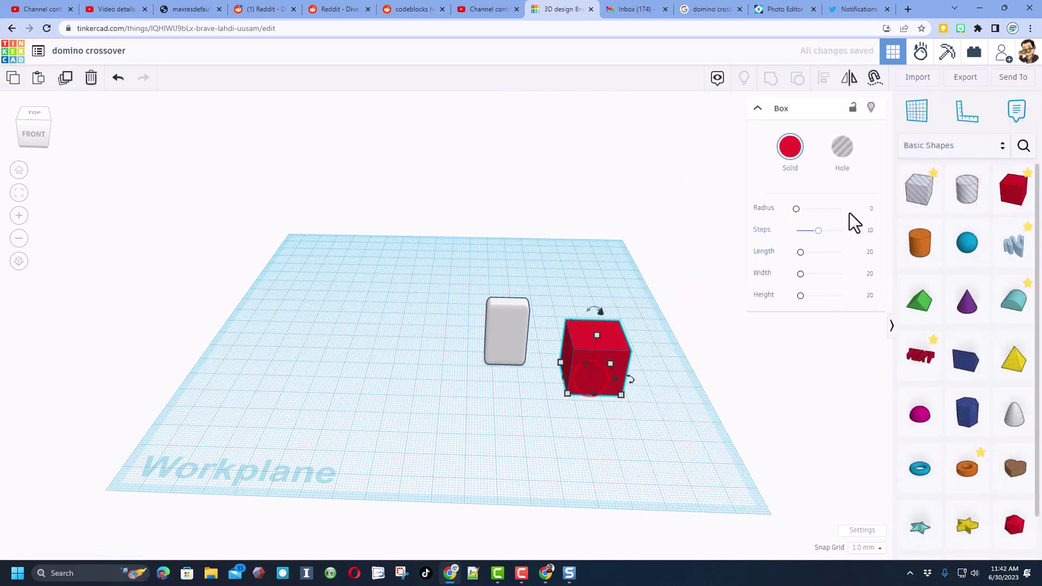
{"action": "left_click", "coordinate": [870, 252]}
{"action": "left_click", "coordinate": [846, 425]}
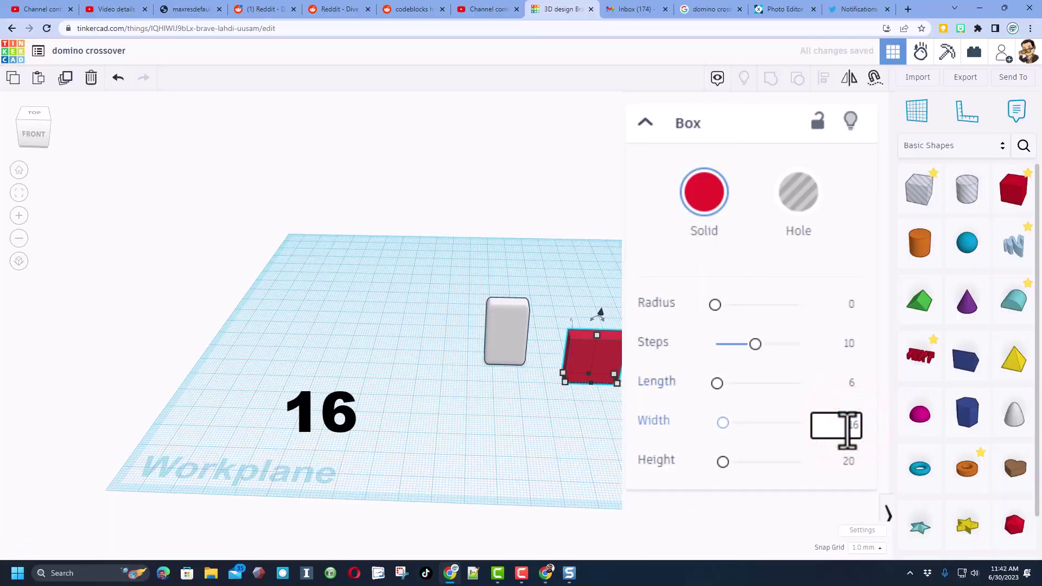
{"action": "left_click", "coordinate": [849, 461]}
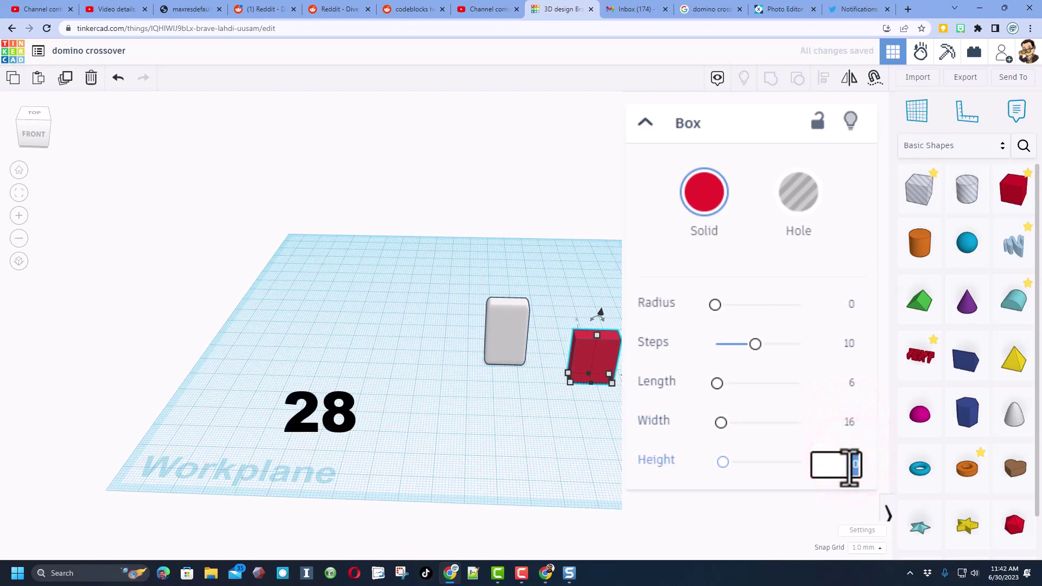
{"action": "key", "text": "Return"}
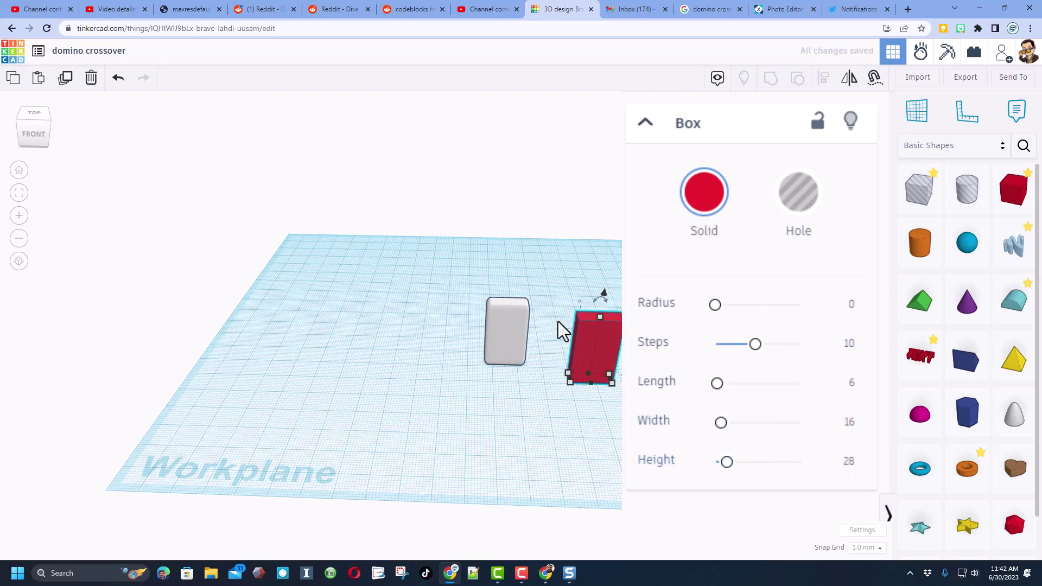
{"action": "left_click", "coordinate": [850, 305]}
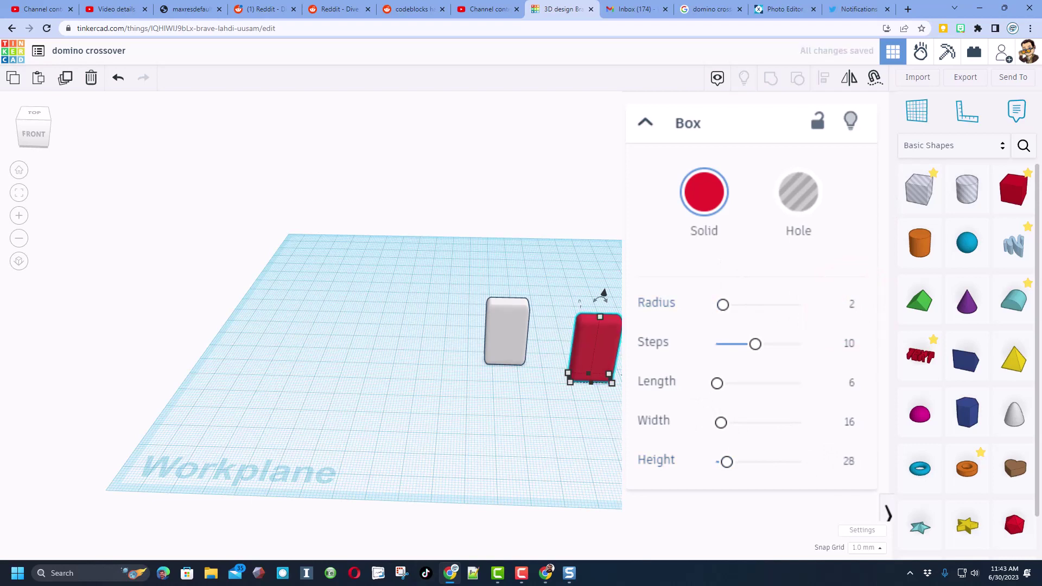
Colour the new box white.
{"action": "left_click", "coordinate": [696, 209]}
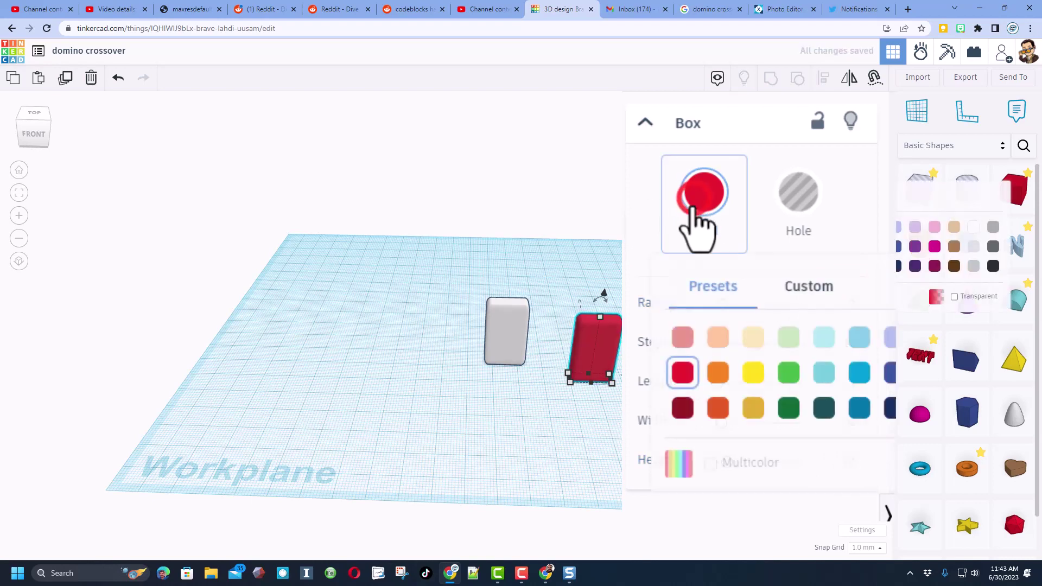
{"action": "left_click", "coordinate": [968, 222]}
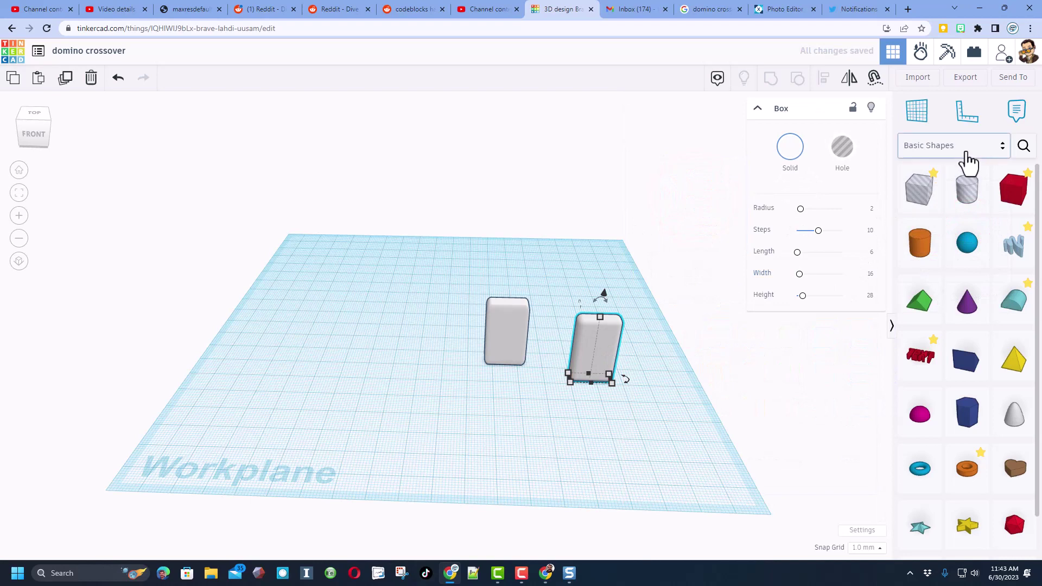
{"action": "left_click", "coordinate": [968, 158]}
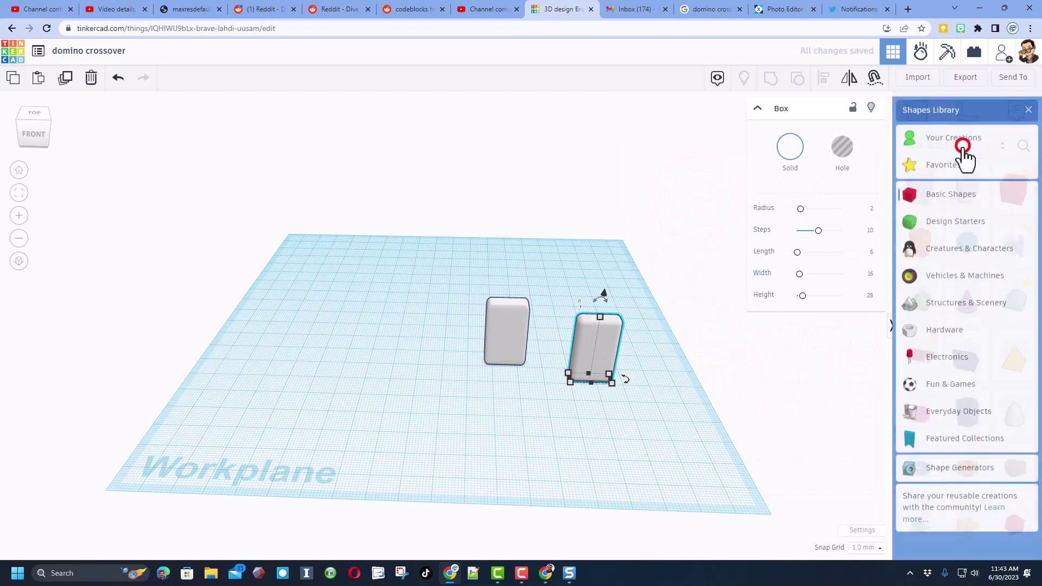
Cancel saving the box as a shape, delete the white box, and open workspace settings.
{"action": "left_click", "coordinate": [935, 137]}
{"action": "left_click", "coordinate": [928, 184]}
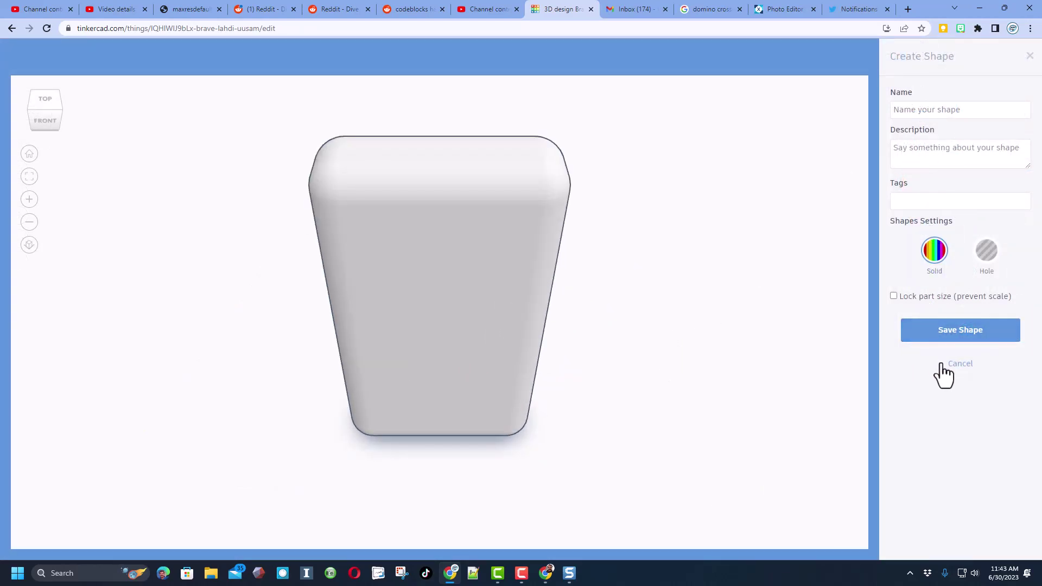
{"action": "left_click", "coordinate": [967, 367]}
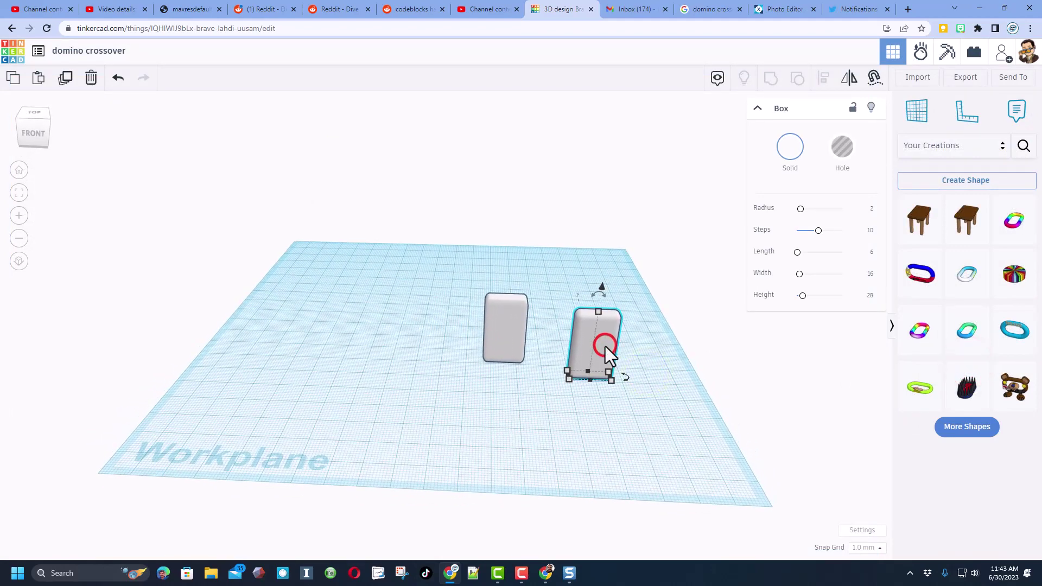
{"action": "key", "text": "Delete"}
{"action": "left_click", "coordinate": [863, 530]}
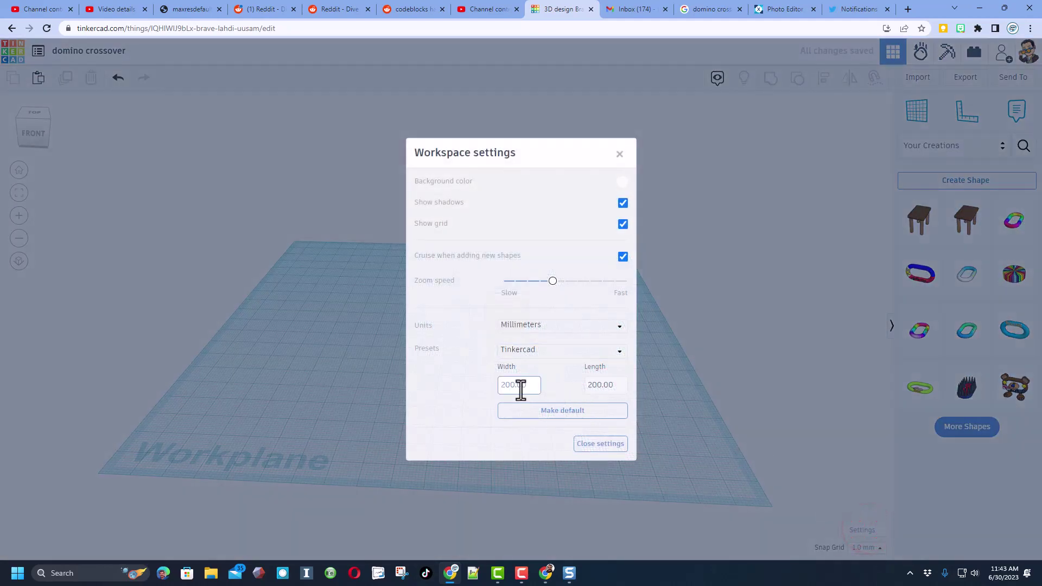
Set the workplane width and length to 800 mm and close the settings.
{"action": "left_click", "coordinate": [505, 385]}
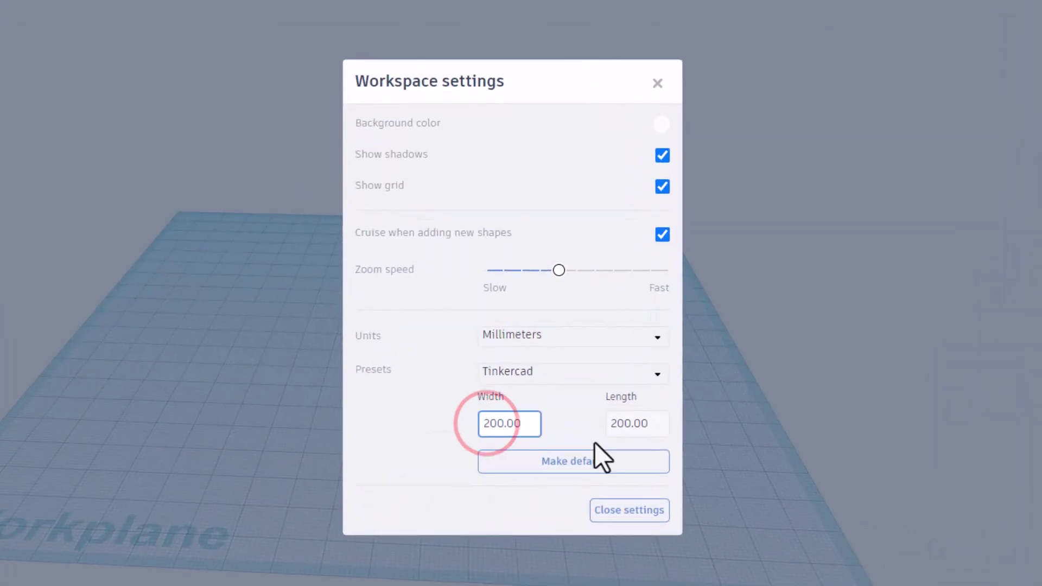
{"action": "key", "text": "BackSpace"}
{"action": "type", "text": "8"}
{"action": "left_click", "coordinate": [623, 422]}
{"action": "left_click", "coordinate": [616, 426]}
{"action": "key", "text": "BackSpace"}
{"action": "type", "text": "8"}
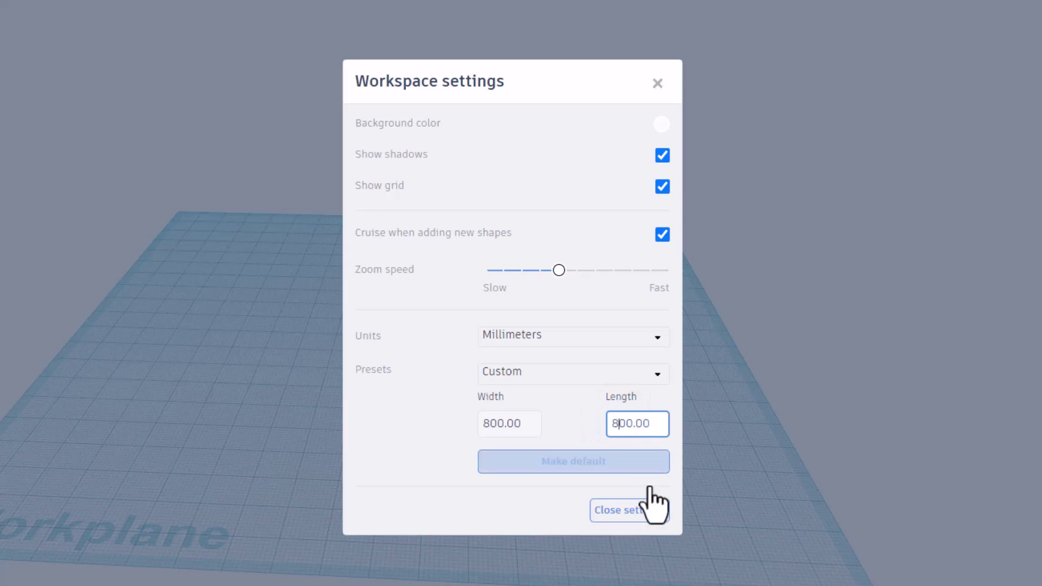
{"action": "left_click", "coordinate": [631, 513]}
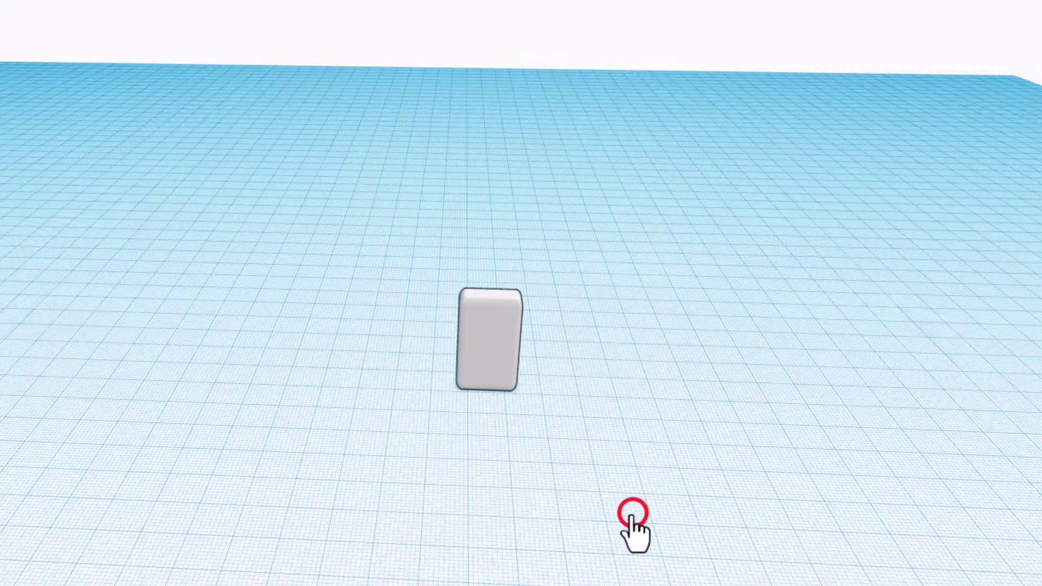
Set the snap grid to 5.0 mm and select the domino.
{"action": "right_click_drag", "start_coordinate": [629, 444], "coordinate": [630, 417]}
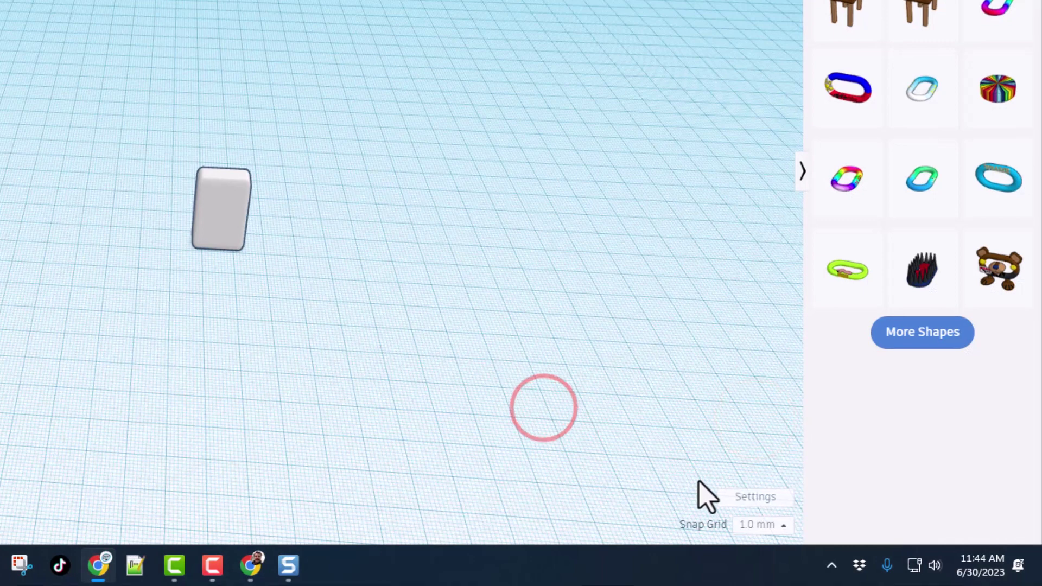
{"action": "left_click", "coordinate": [760, 524]}
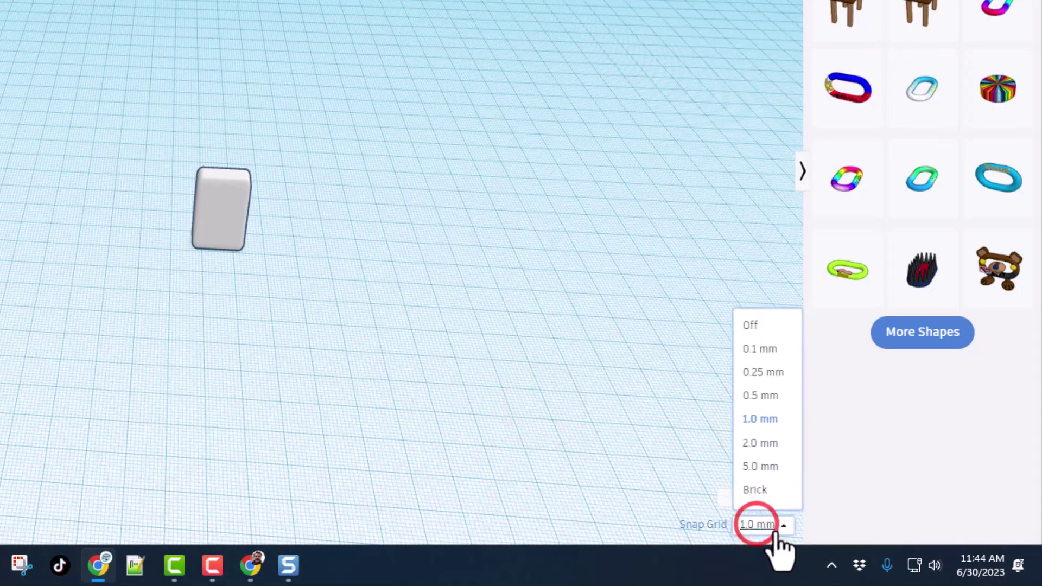
{"action": "left_click", "coordinate": [760, 466]}
{"action": "scroll", "coordinate": [537, 316], "scroll_direction": "down", "scroll_amount": 1}
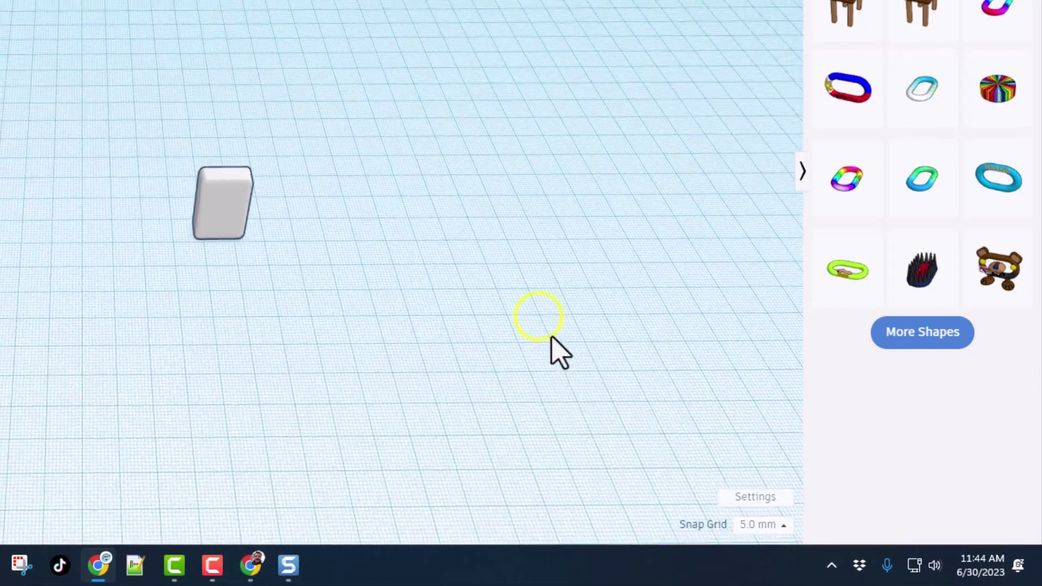
{"action": "left_click", "coordinate": [222, 207]}
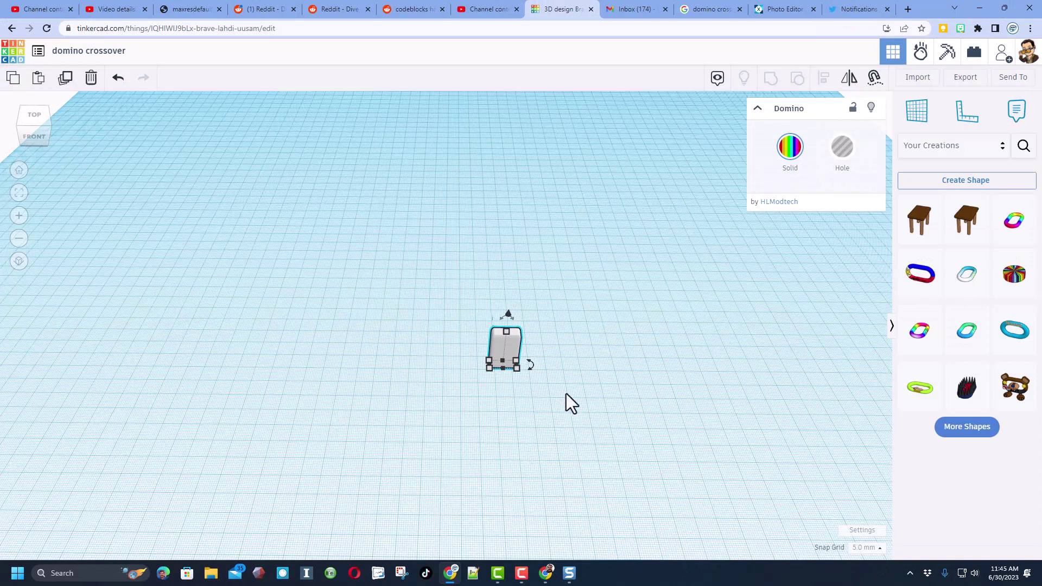
Duplicate the domino, nudge the copy one step, and rotate it 22 degrees.
{"action": "key", "text": "ctrl+d"}
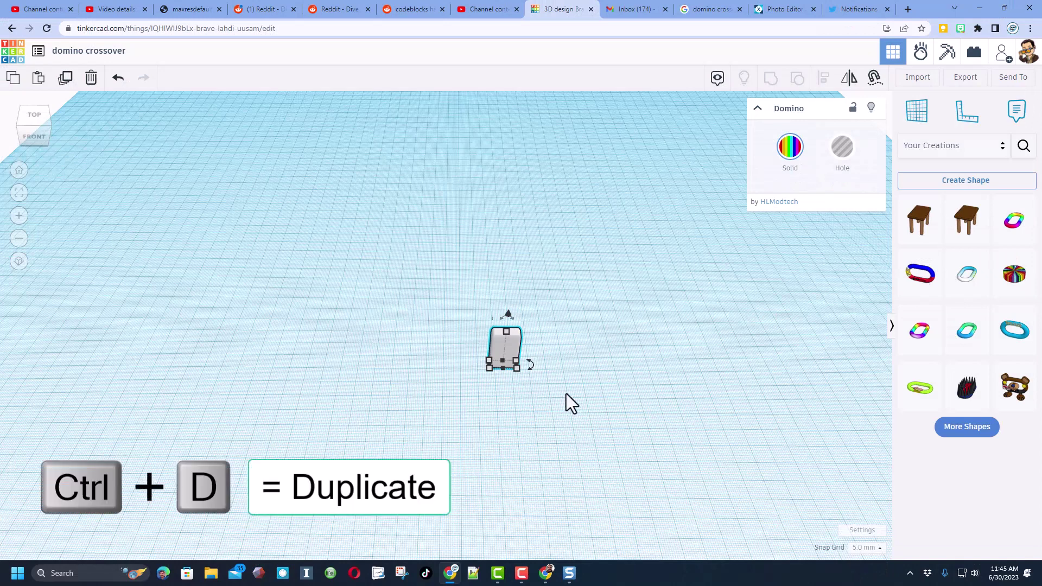
{"action": "key", "text": "Up"}
{"action": "key", "text": "Up"}
{"action": "key", "text": "Up"}
{"action": "key", "text": "Left"}
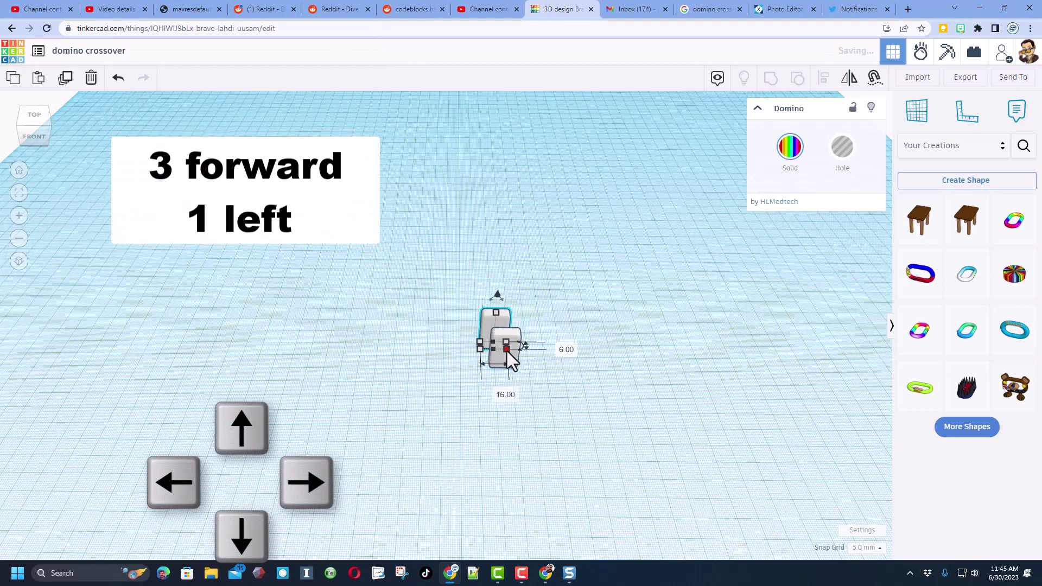
{"action": "left_click", "coordinate": [520, 346]}
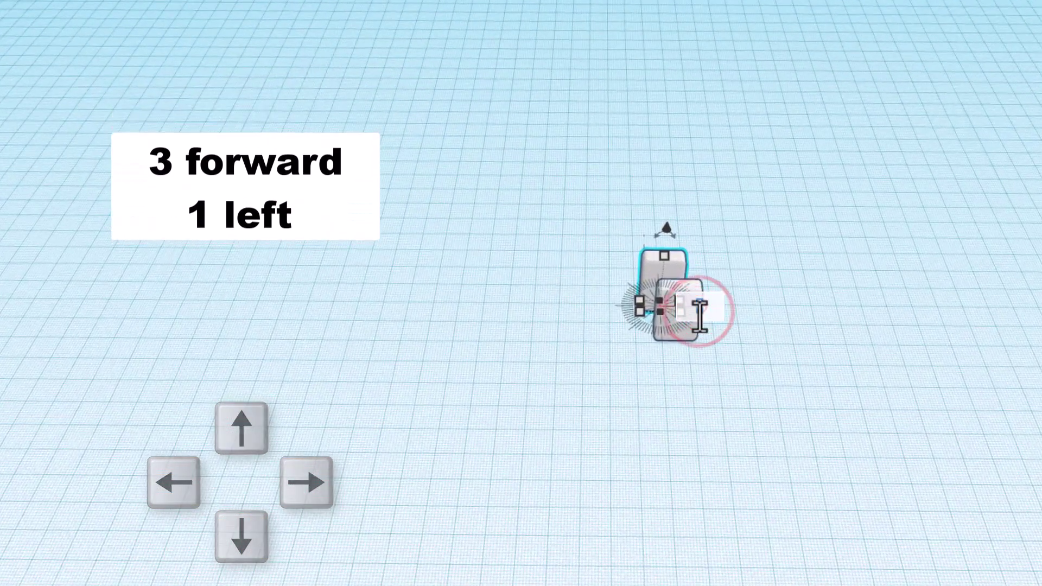
{"action": "type", "text": "22"}
{"action": "key", "text": "Return"}
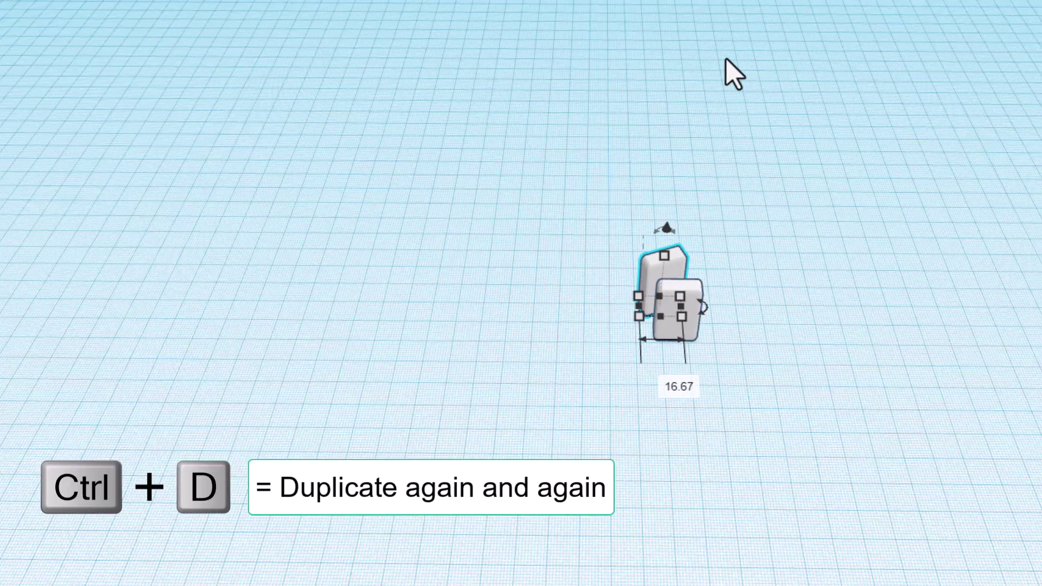
Repeat the duplicate twice to extend the arc, turning one domino to -20 degrees.
{"action": "key", "text": "ctrl+d"}
{"action": "key", "text": "ctrl+d"}
{"action": "key", "text": "ctrl+d"}
{"action": "key", "text": "ctrl+d"}
{"action": "key", "text": "ctrl+d"}
{"action": "key", "text": "ctrl+d"}
{"action": "key", "text": "ctrl+d"}
{"action": "key", "text": "ctrl+d"}
{"action": "key", "text": "ctrl+d"}
{"action": "key", "text": "ctrl+d"}
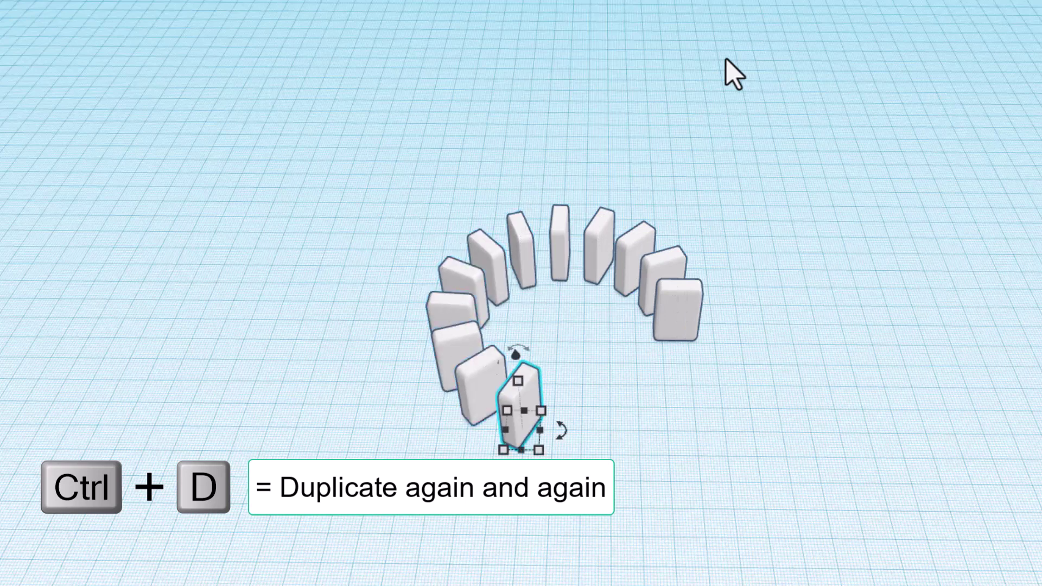
{"action": "key", "text": "ctrl+d"}
{"action": "key", "text": "ctrl+d"}
{"action": "left_click_drag", "start_coordinate": [646, 438], "coordinate": [686, 458]}
{"action": "left_click", "coordinate": [686, 458]}
{"action": "mouse_move", "coordinate": [679, 486]}
{"action": "right_mouse_down"}
{"action": "mouse_move", "coordinate": [717, 480]}
{"action": "mouse_move", "coordinate": [690, 492]}
{"action": "right_mouse_up"}
Duplicate the rightmost domino three times to extend the chain.
{"action": "left_click", "coordinate": [684, 304]}
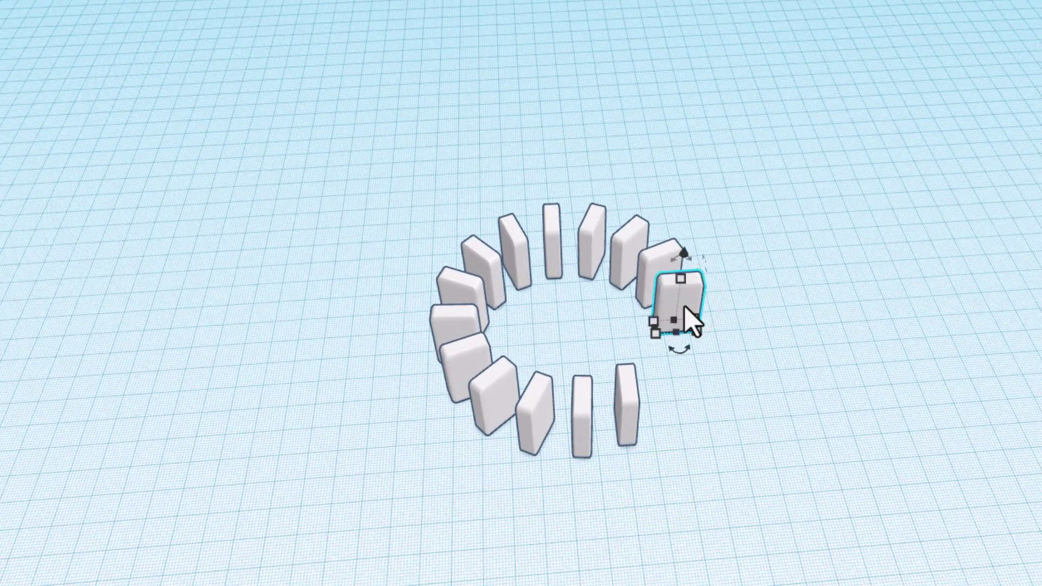
{"action": "key", "text": "ctrl+d"}
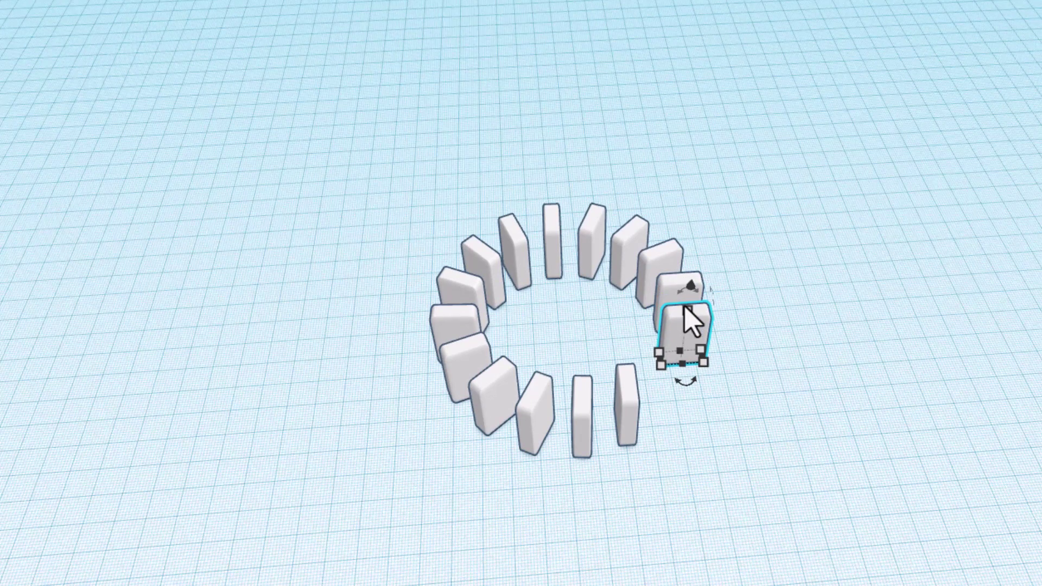
{"action": "key", "text": "ctrl+d"}
{"action": "key", "text": "ctrl+d"}
{"action": "key", "text": "ctrl+d"}
{"action": "key", "text": "ctrl+d"}
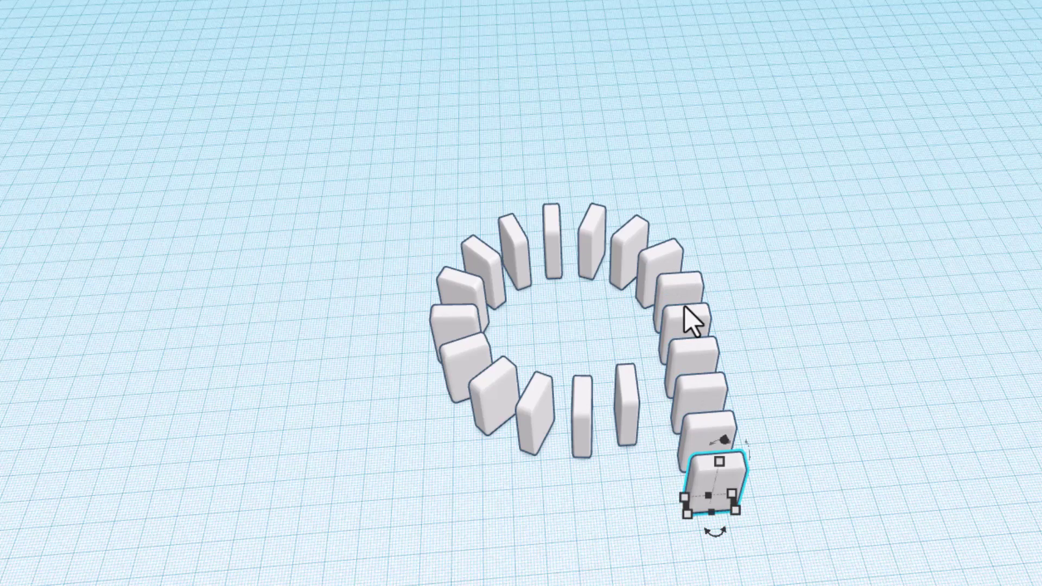
{"action": "key", "text": "ctrl+d"}
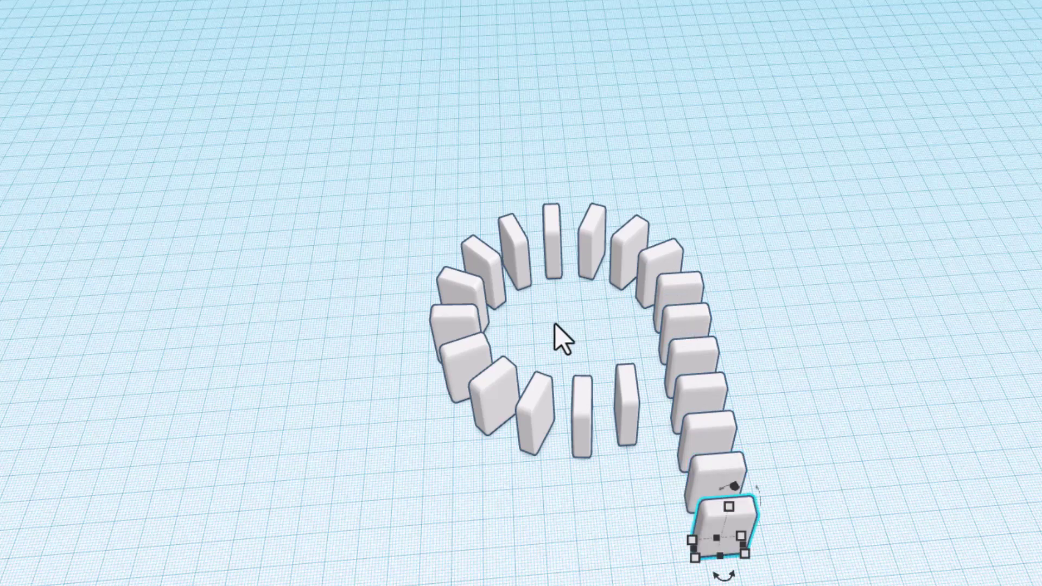
{"action": "right_click_drag", "start_coordinate": [605, 426], "coordinate": [618, 374]}
Shrink the thin domino to 10 high and raise a copy stretched to 30 tall.
{"action": "left_click", "coordinate": [617, 426]}
{"action": "left_click", "coordinate": [625, 406]}
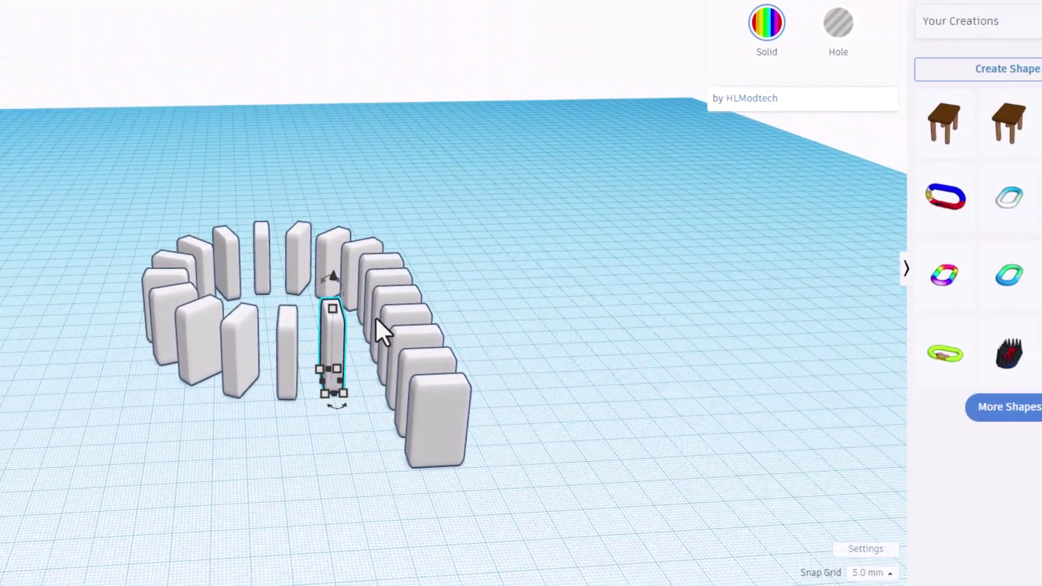
{"action": "left_click_drag", "start_coordinate": [336, 311], "coordinate": [334, 378]}
{"action": "left_click", "coordinate": [341, 433]}
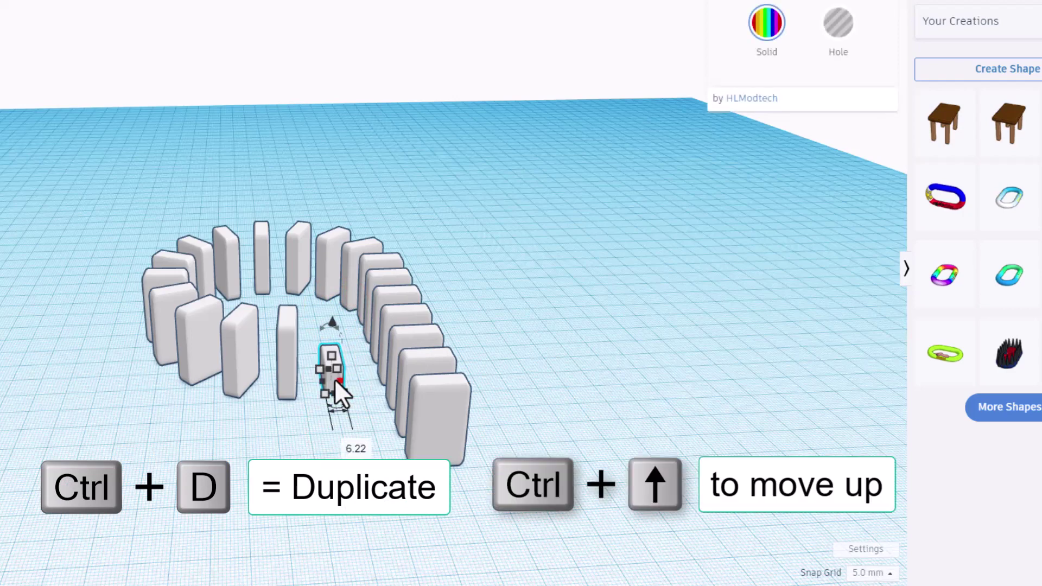
{"action": "key", "text": "ctrl+Up"}
{"action": "key", "text": "ctrl+Up"}
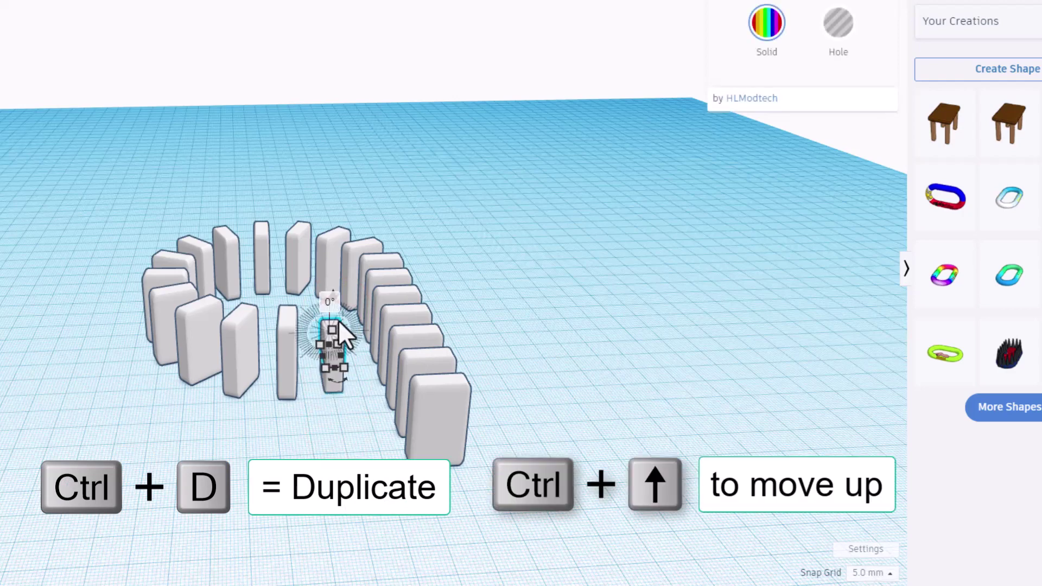
{"action": "left_click_drag", "start_coordinate": [334, 331], "coordinate": [340, 268]}
{"action": "left_click", "coordinate": [559, 320]}
Move a line domino far right, rotate it to -112°, and nudge it two steps left.
{"action": "right_click_drag", "start_coordinate": [452, 364], "coordinate": [387, 375]}
{"action": "left_click", "coordinate": [385, 377]}
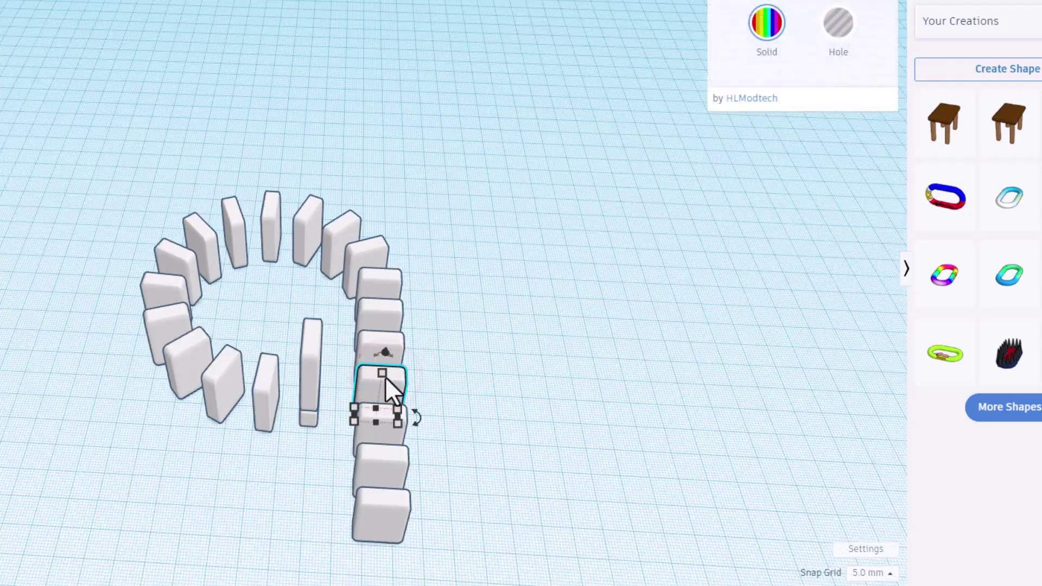
{"action": "key", "text": "shift+Right"}
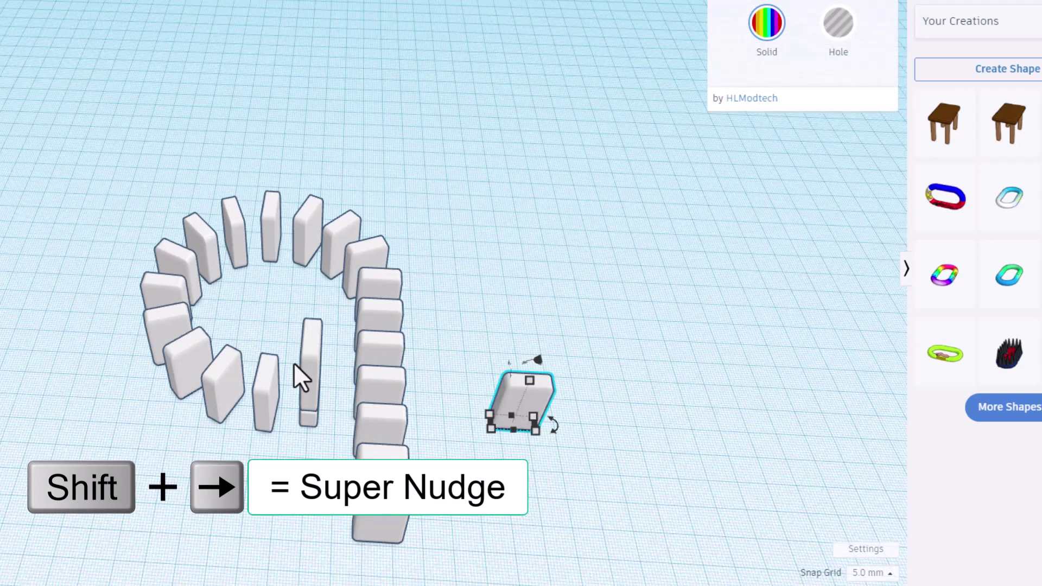
{"action": "left_click_drag", "start_coordinate": [553, 429], "coordinate": [534, 419]}
{"action": "key", "text": "Left"}
{"action": "key", "text": "Left"}
{"action": "key", "text": "Left"}
{"action": "key", "text": "Left"}
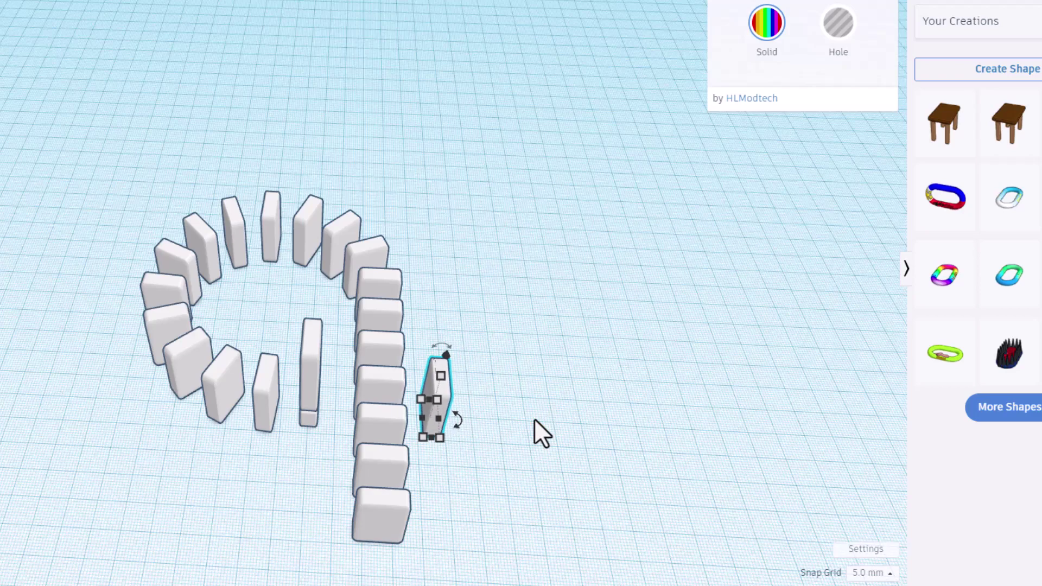
{"action": "key", "text": "Left"}
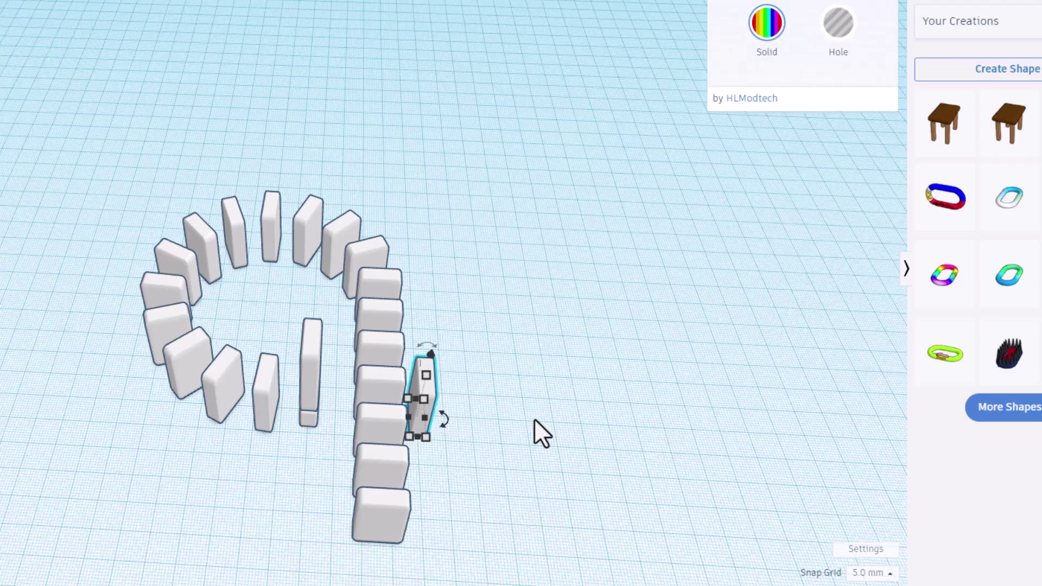
{"action": "right_click_drag", "start_coordinate": [636, 333], "coordinate": [568, 438]}
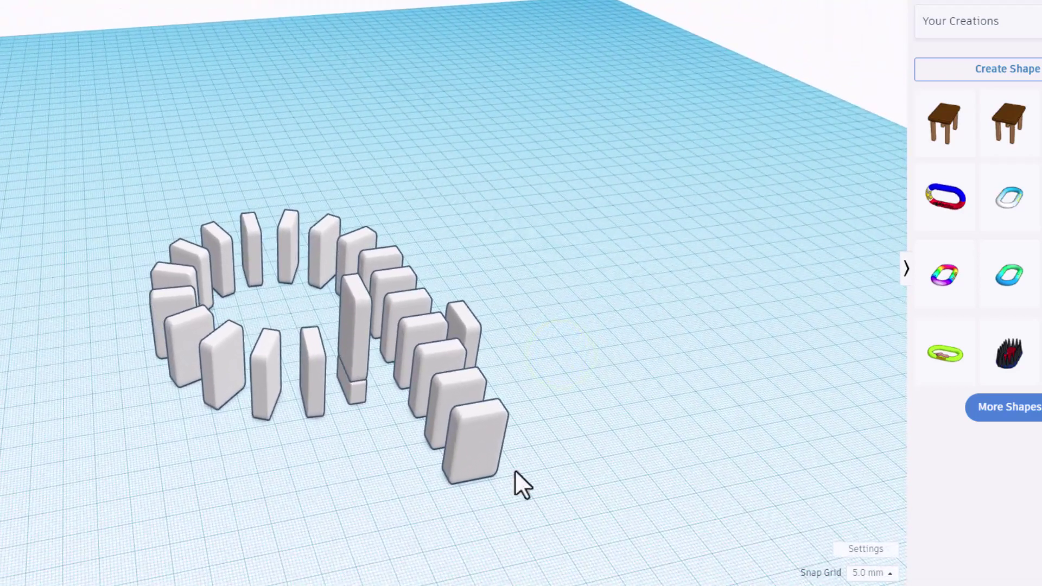
{"action": "right_click_drag", "start_coordinate": [359, 452], "coordinate": [708, 421]}
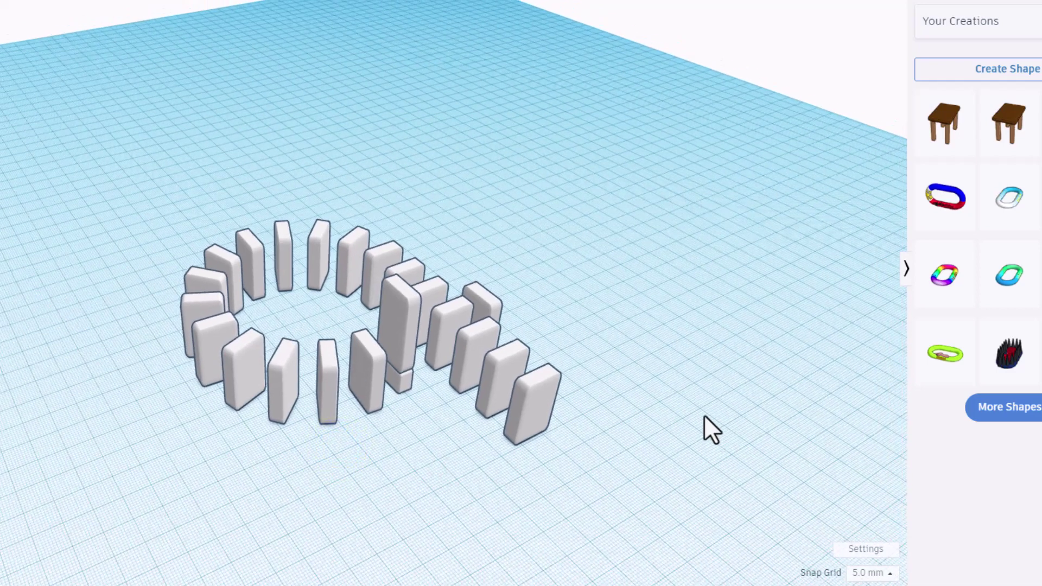
Add a wedge lengthened from 20 to 40 and rest a sphere on top of it.
{"action": "left_click", "coordinate": [955, 22]}
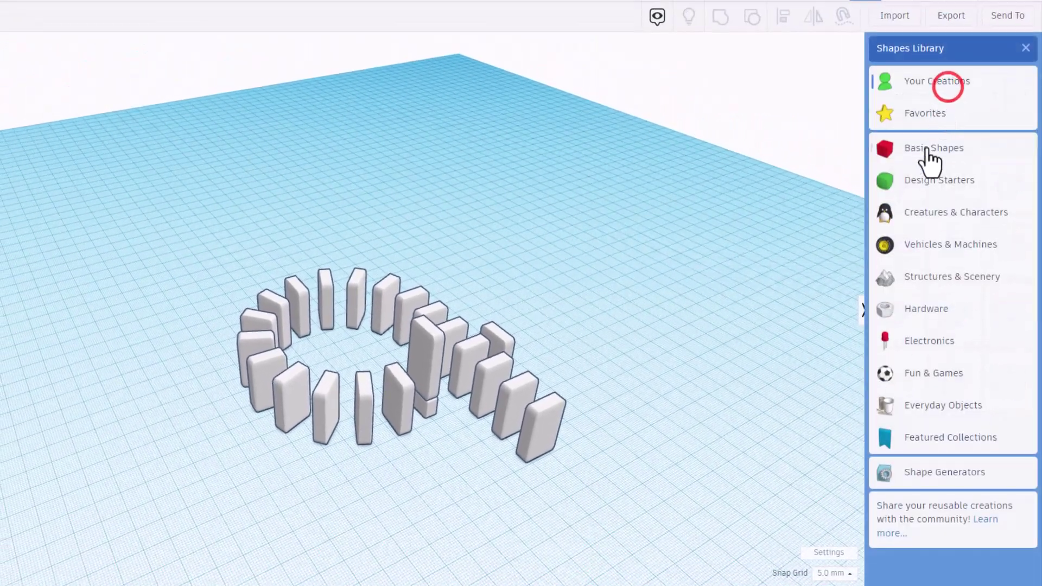
{"action": "left_click", "coordinate": [921, 153]}
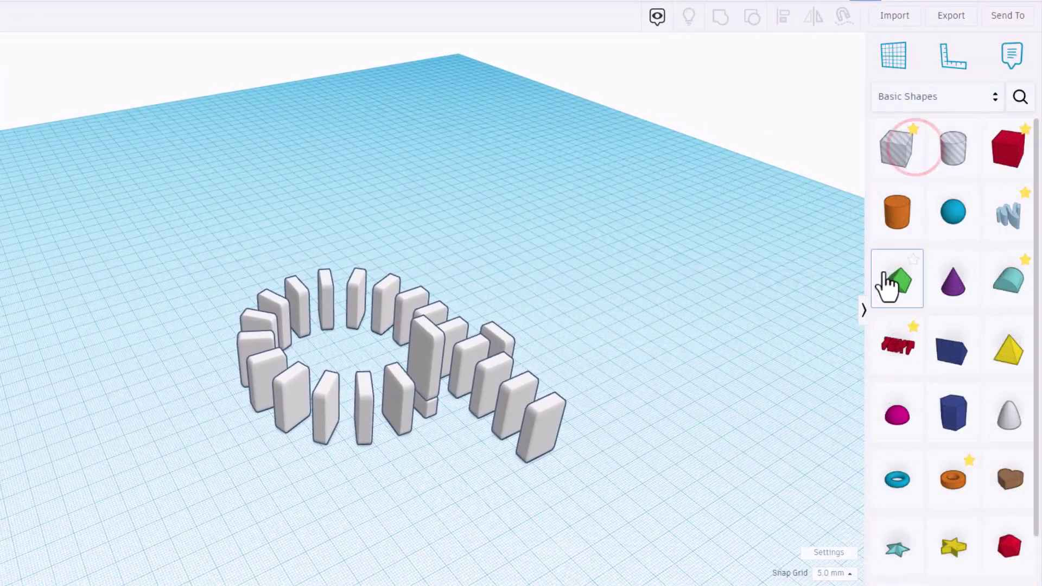
{"action": "left_click_drag", "start_coordinate": [944, 358], "coordinate": [550, 500]}
{"action": "right_click_drag", "start_coordinate": [689, 530], "coordinate": [624, 363]}
{"action": "left_click_drag", "start_coordinate": [624, 363], "coordinate": [679, 370]}
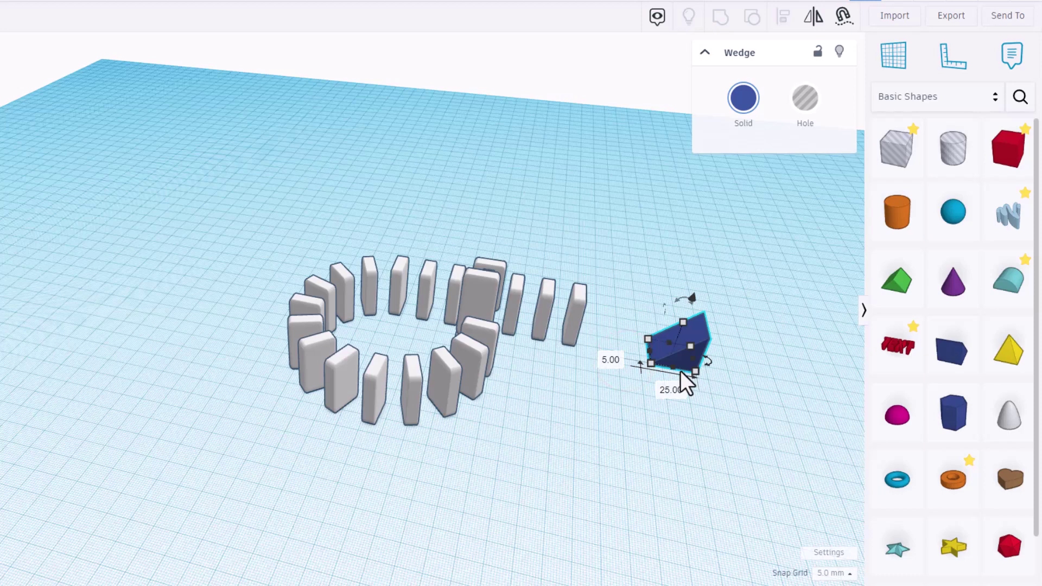
{"action": "left_click_drag", "start_coordinate": [695, 363], "coordinate": [744, 376]}
{"action": "left_click_drag", "start_coordinate": [948, 230], "coordinate": [732, 334]}
{"action": "right_click_drag", "start_coordinate": [764, 396], "coordinate": [585, 480]}
{"action": "left_click", "coordinate": [502, 476]}
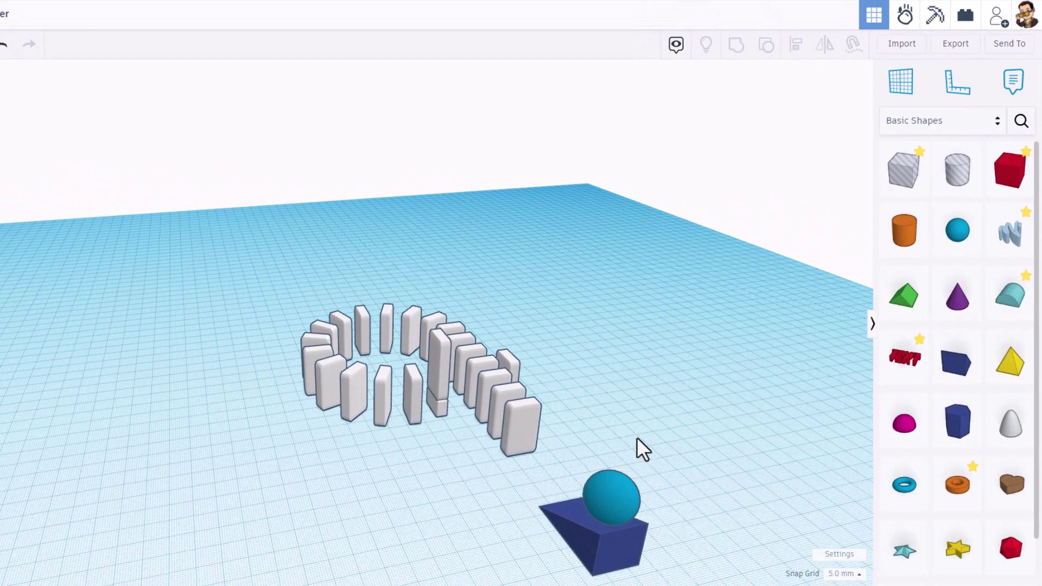
In Sim Lab, make the wedge ramp static and play the simulation.
{"action": "left_click", "coordinate": [899, 22]}
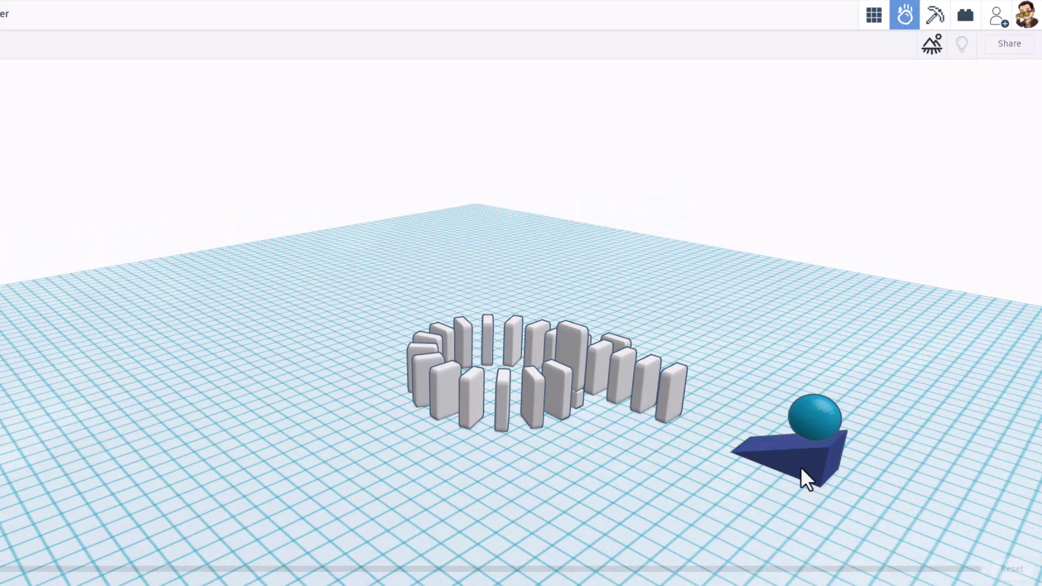
{"action": "left_click", "coordinate": [800, 467]}
{"action": "key", "text": "ctrl+m"}
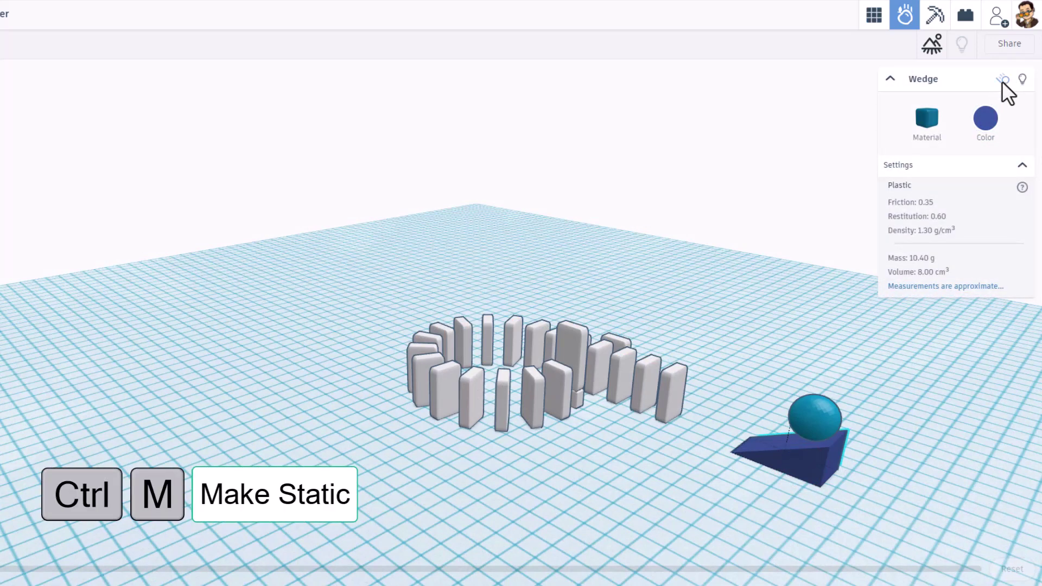
{"action": "left_click", "coordinate": [1002, 80]}
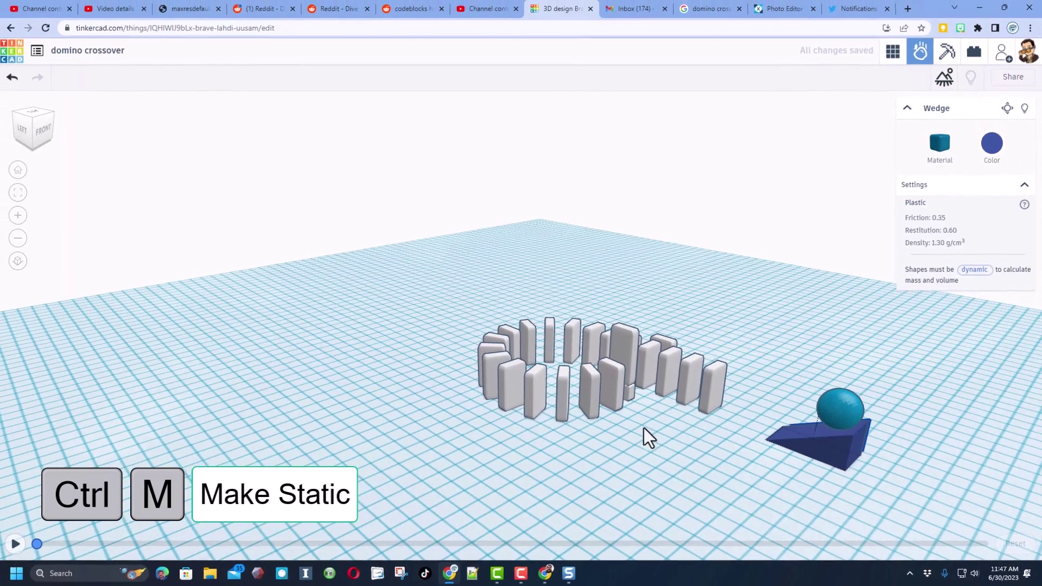
{"action": "right_click_drag", "start_coordinate": [612, 442], "coordinate": [526, 476]}
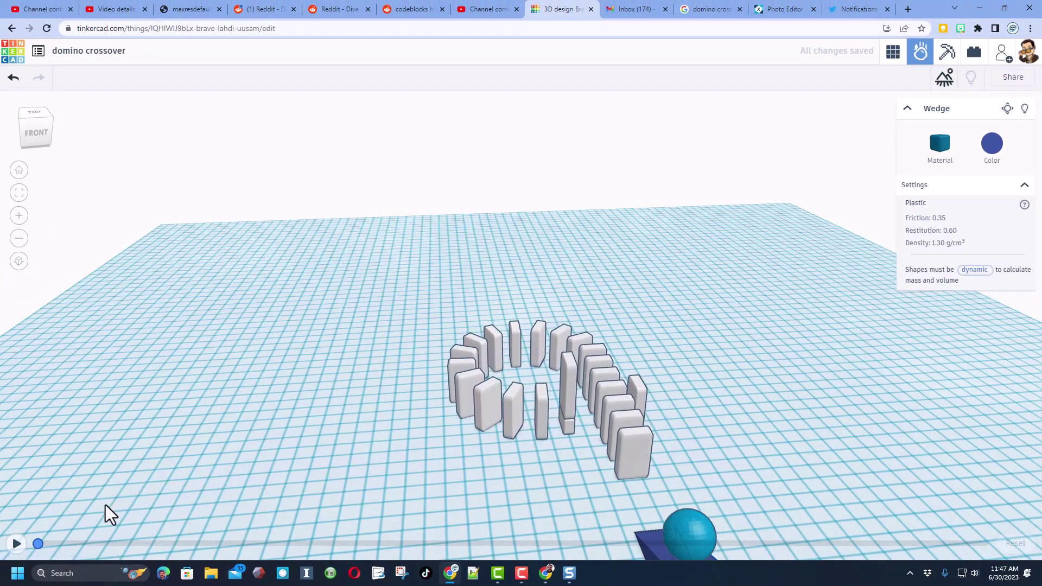
{"action": "left_click", "coordinate": [17, 544]}
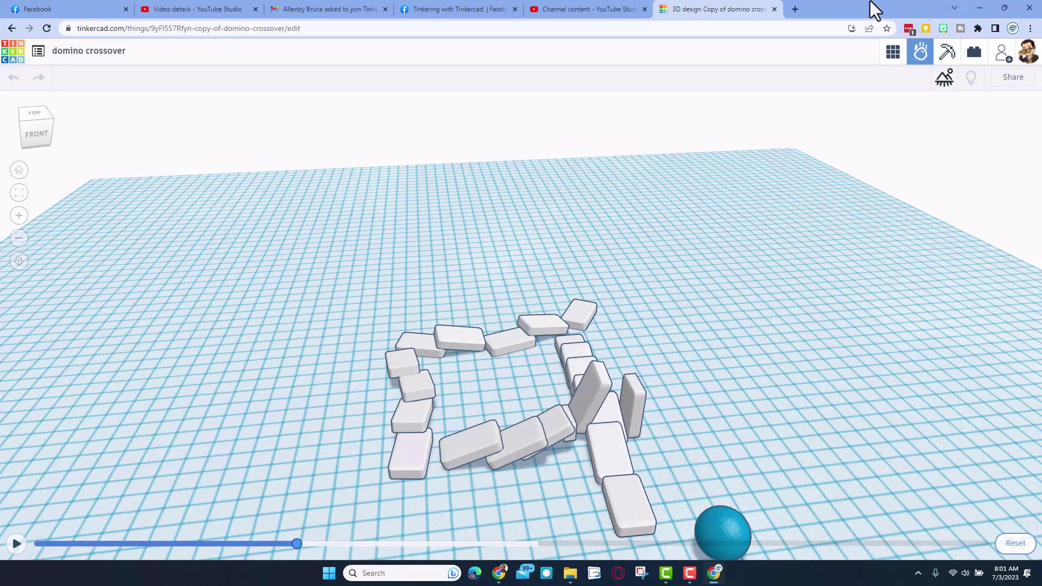
Return to editing, duplicate the raised thin domino and nudge it into position.
{"action": "left_click", "coordinate": [892, 53]}
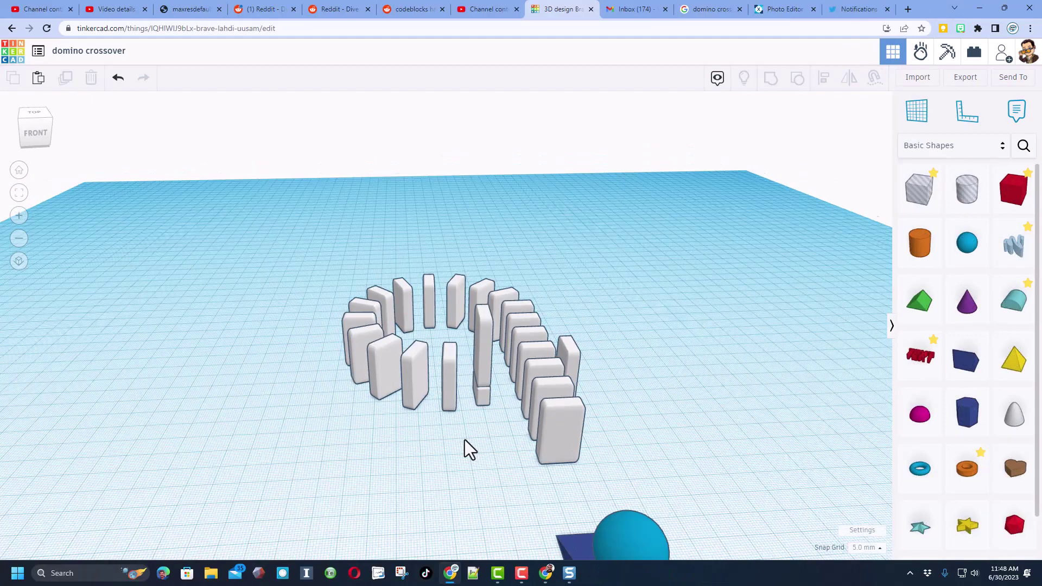
{"action": "left_click", "coordinate": [452, 441]}
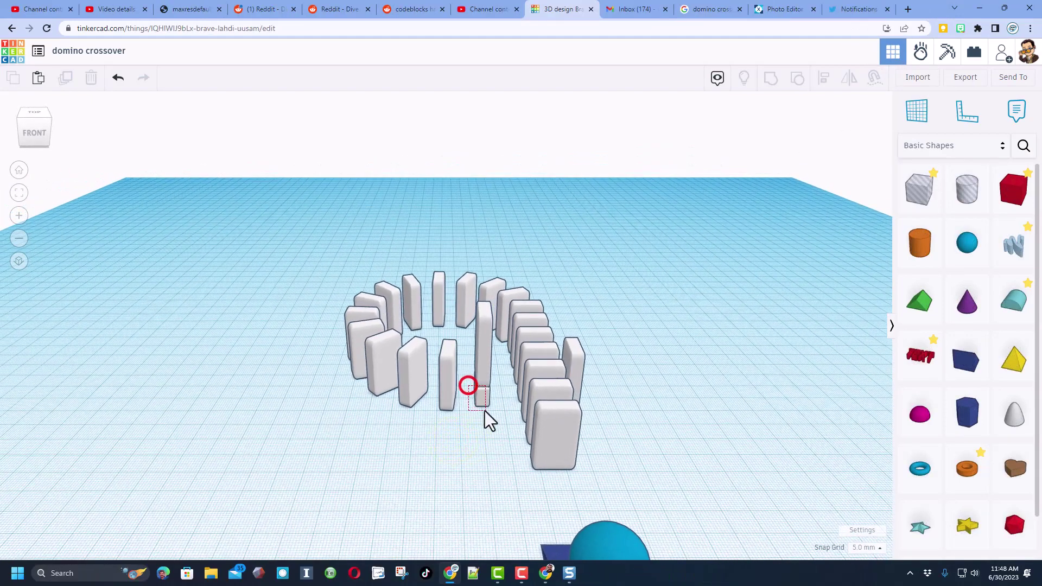
{"action": "left_click_drag", "start_coordinate": [484, 411], "coordinate": [484, 413]}
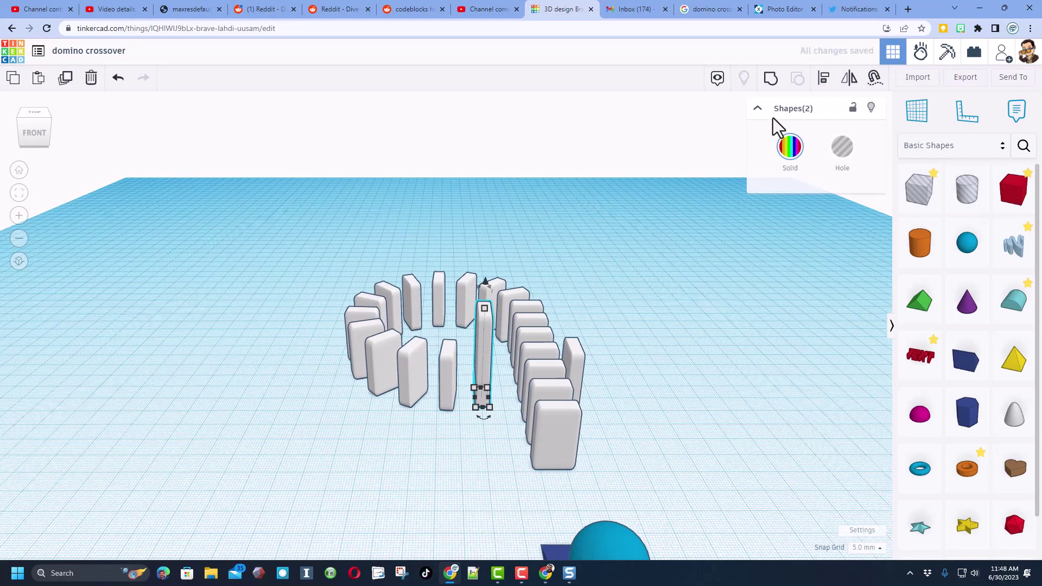
{"action": "key", "text": "ctrl+d"}
{"action": "key", "text": "Right"}
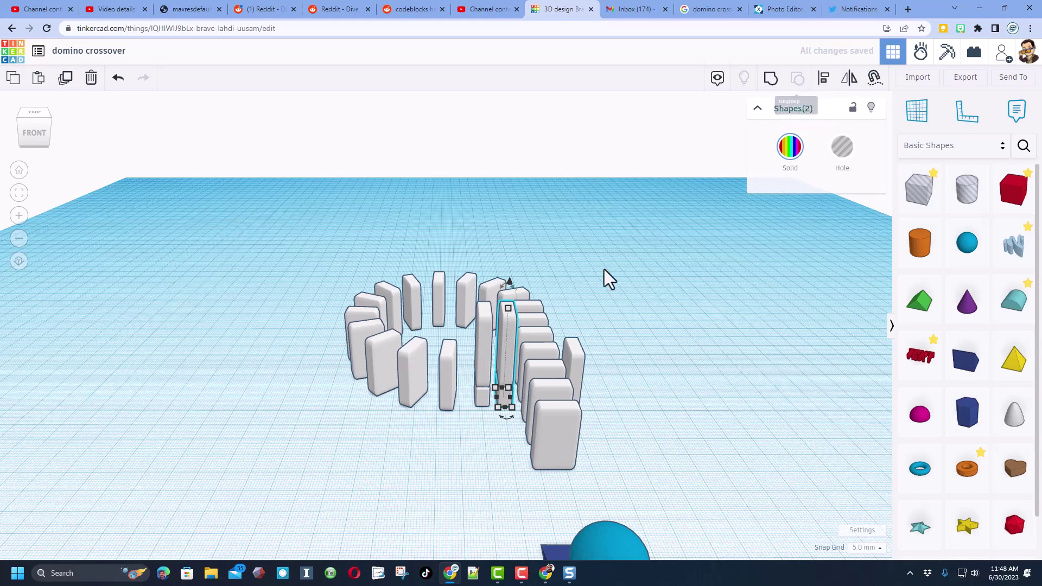
{"action": "left_click", "coordinate": [486, 459]}
{"action": "left_click", "coordinate": [472, 402]}
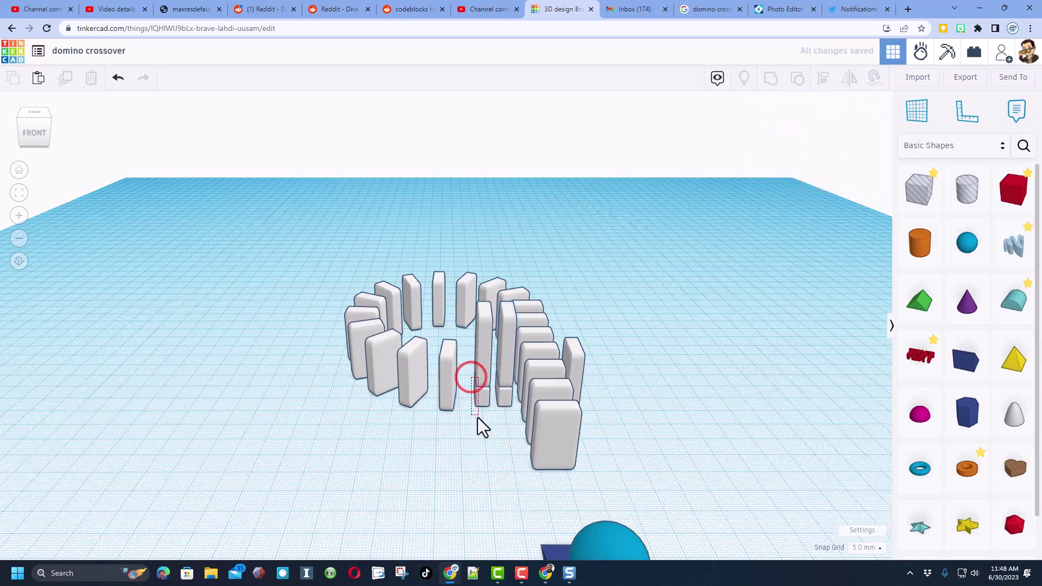
{"action": "key", "text": "Left"}
{"action": "key", "text": "Left"}
{"action": "key", "text": "Up"}
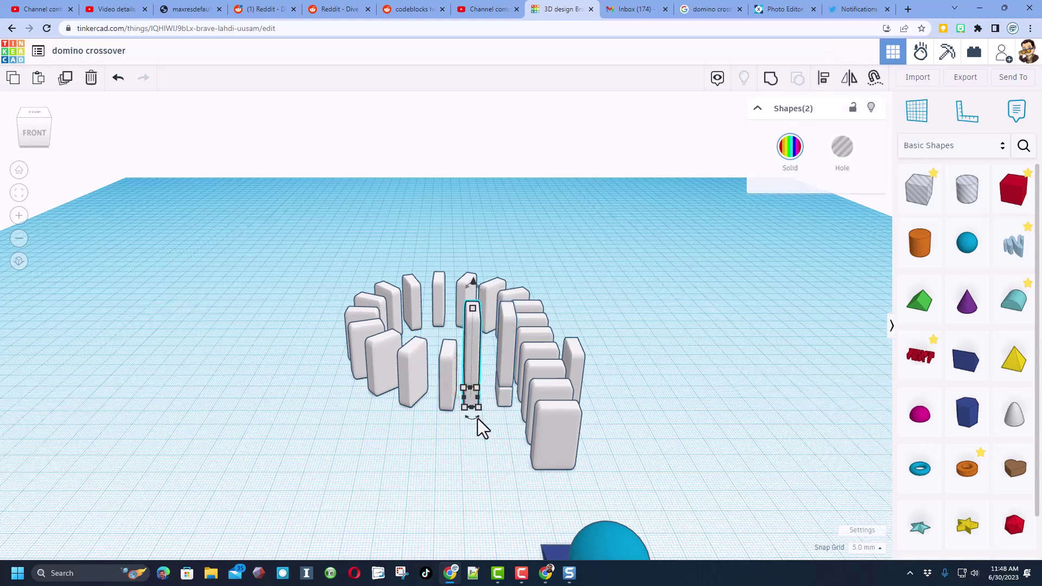
{"action": "key", "text": "Right"}
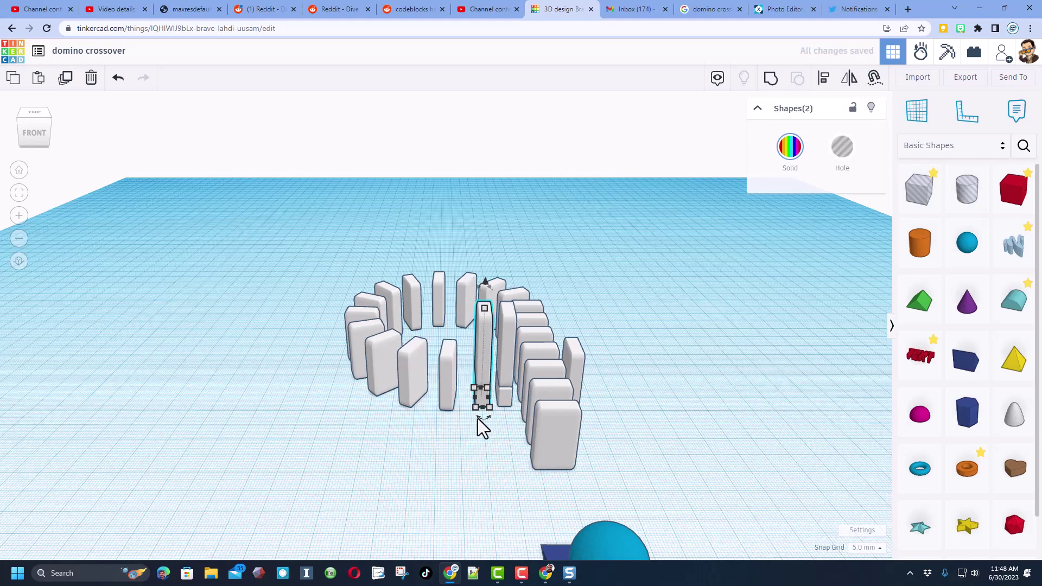
Extend the line's end domino with copies stepping to the right.
{"action": "left_click", "coordinate": [581, 371]}
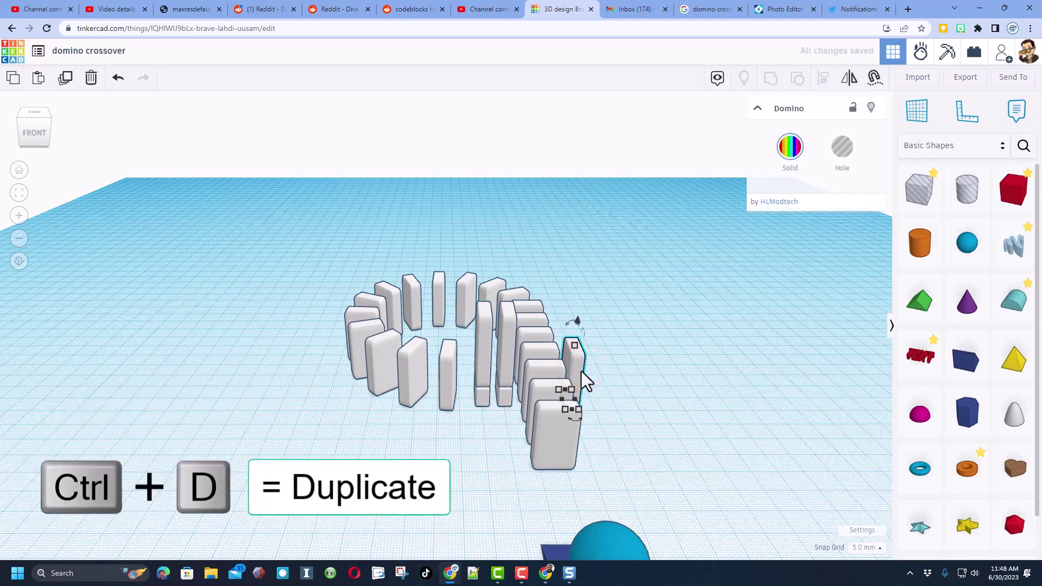
{"action": "key", "text": "Right"}
{"action": "key", "text": "Right"}
{"action": "key", "text": "Right"}
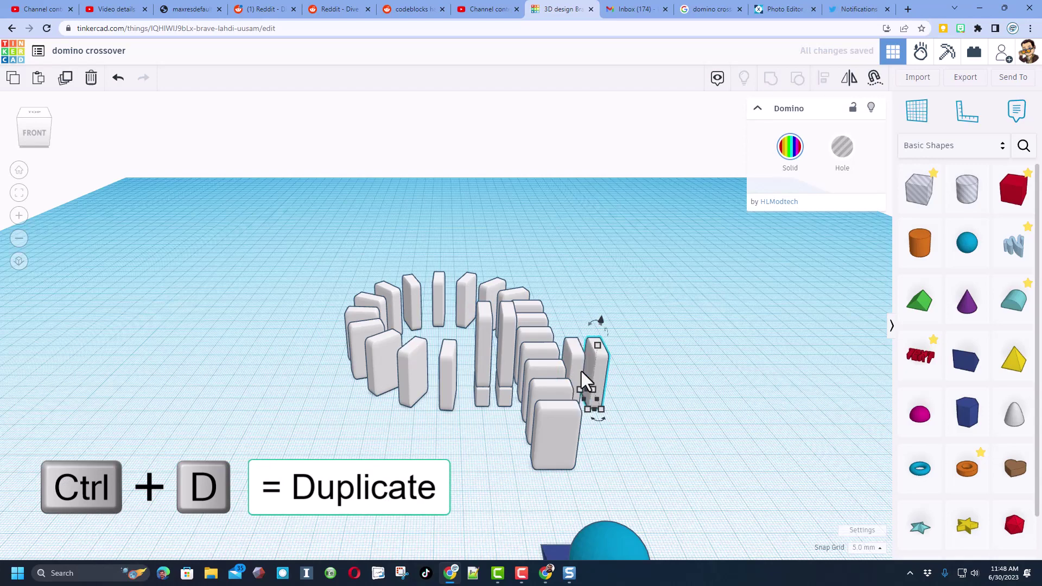
{"action": "key", "text": "ctrl+d"}
{"action": "key", "text": "ctrl+d"}
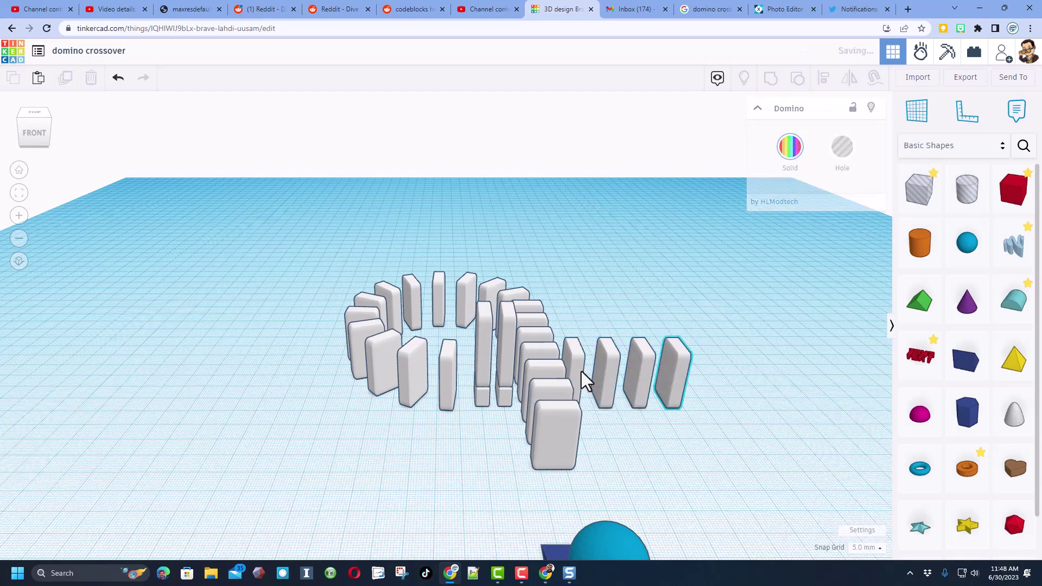
{"action": "right_click_drag", "start_coordinate": [401, 413], "coordinate": [515, 372]}
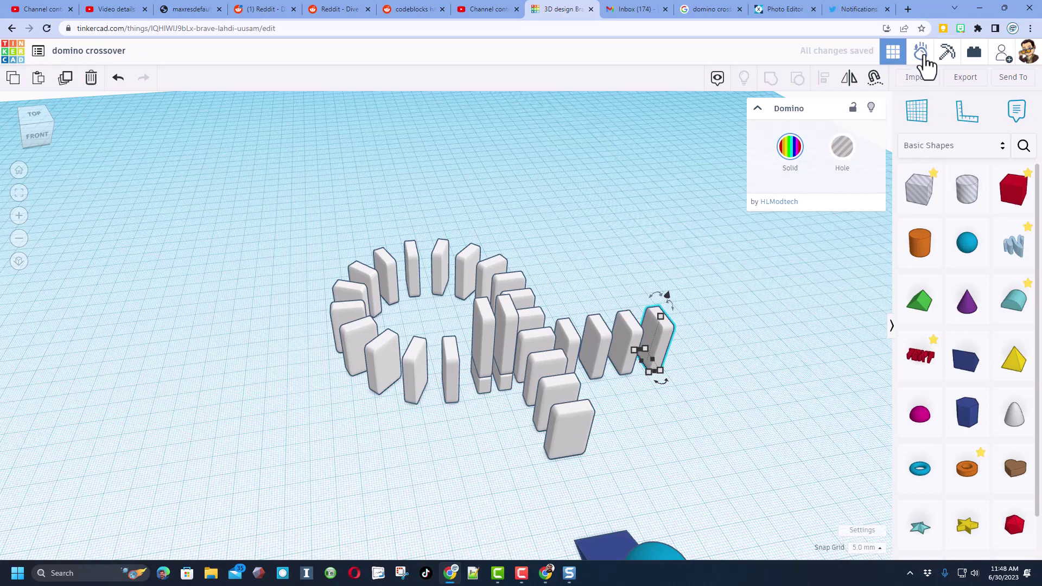
In Sim Lab, select the wedge ramp, play until the dominoes topple, then rewind to the start.
{"action": "left_click", "coordinate": [921, 53]}
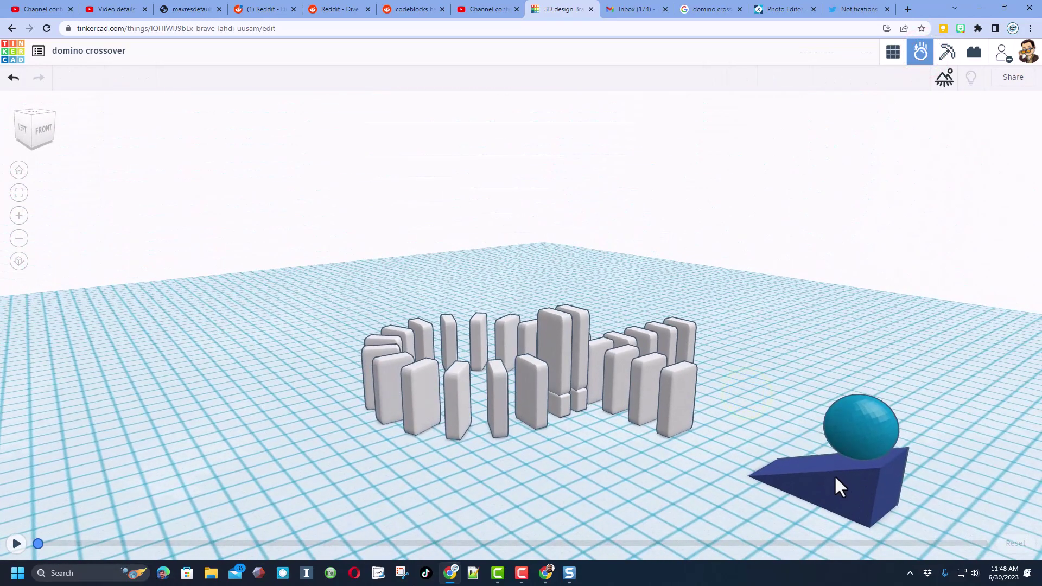
{"action": "left_click", "coordinate": [834, 475]}
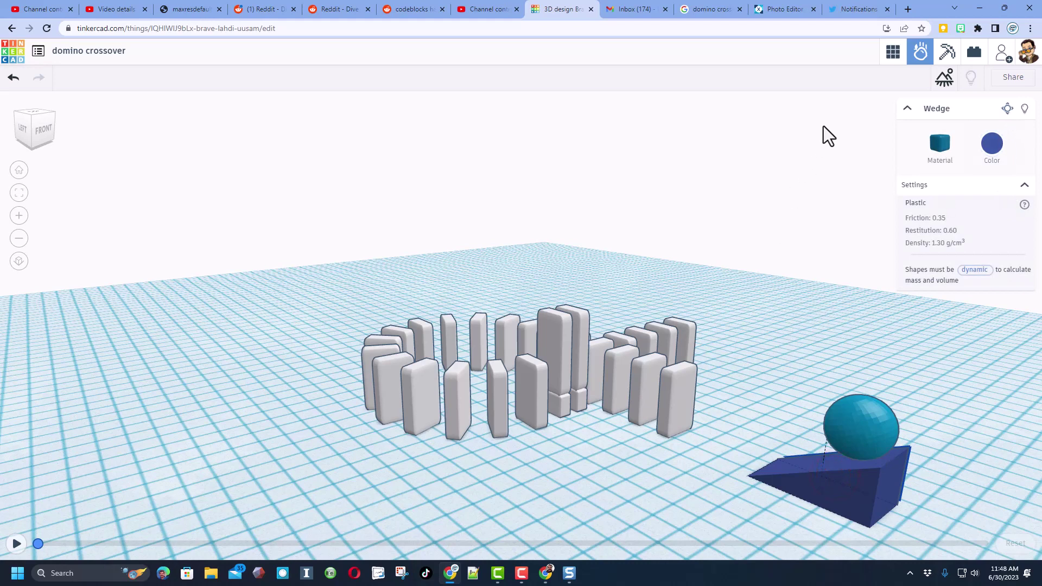
{"action": "left_click", "coordinate": [17, 544]}
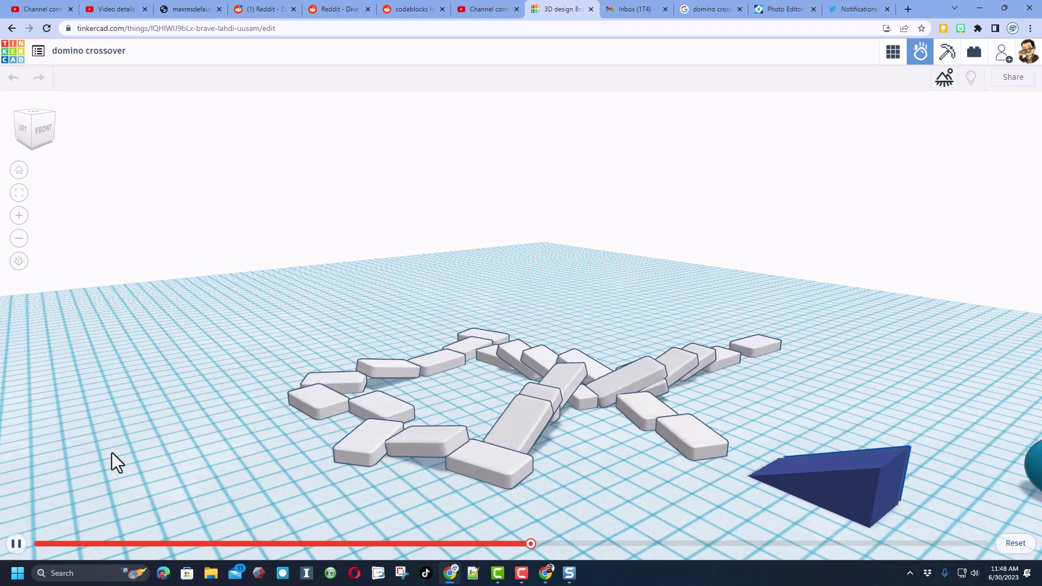
{"action": "left_click", "coordinate": [16, 543]}
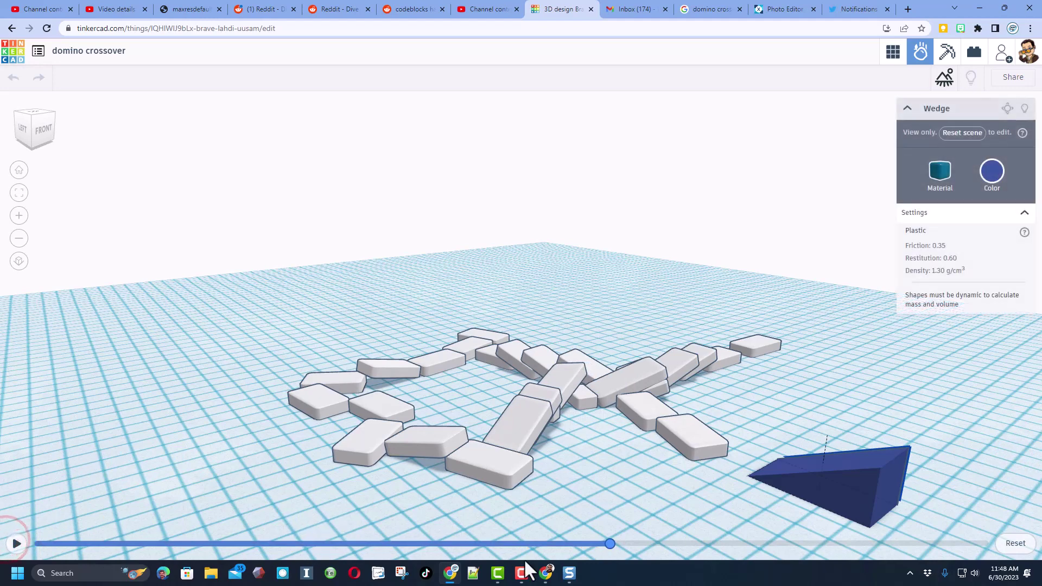
{"action": "left_click_drag", "start_coordinate": [597, 545], "coordinate": [75, 532]}
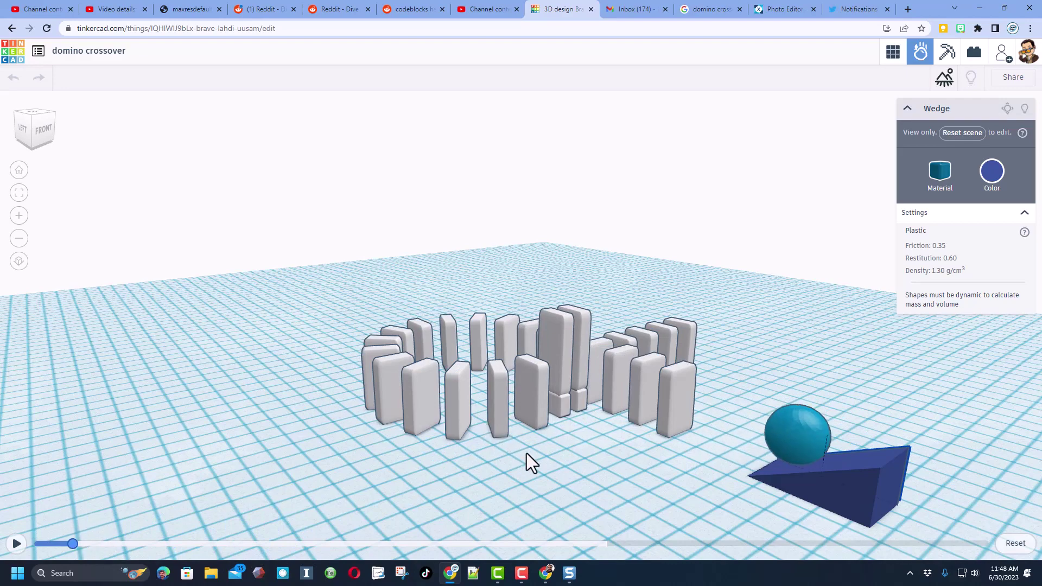
{"action": "right_click_drag", "start_coordinate": [565, 426], "coordinate": [601, 472]}
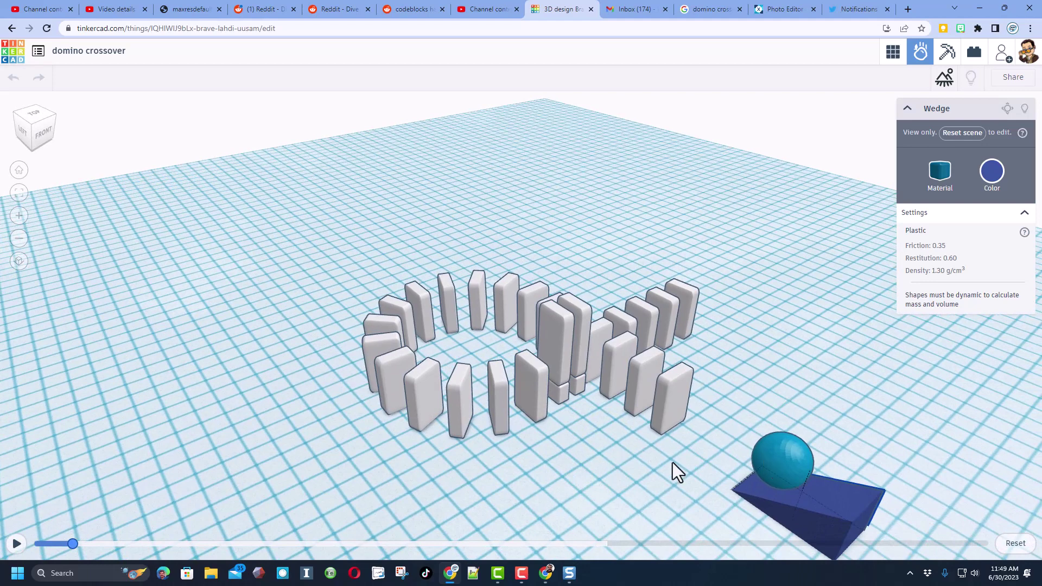
Export the simulation as a 16:9, 1280 video saved to Downloads as domino crossover.mp4.
{"action": "left_click", "coordinate": [1015, 77]}
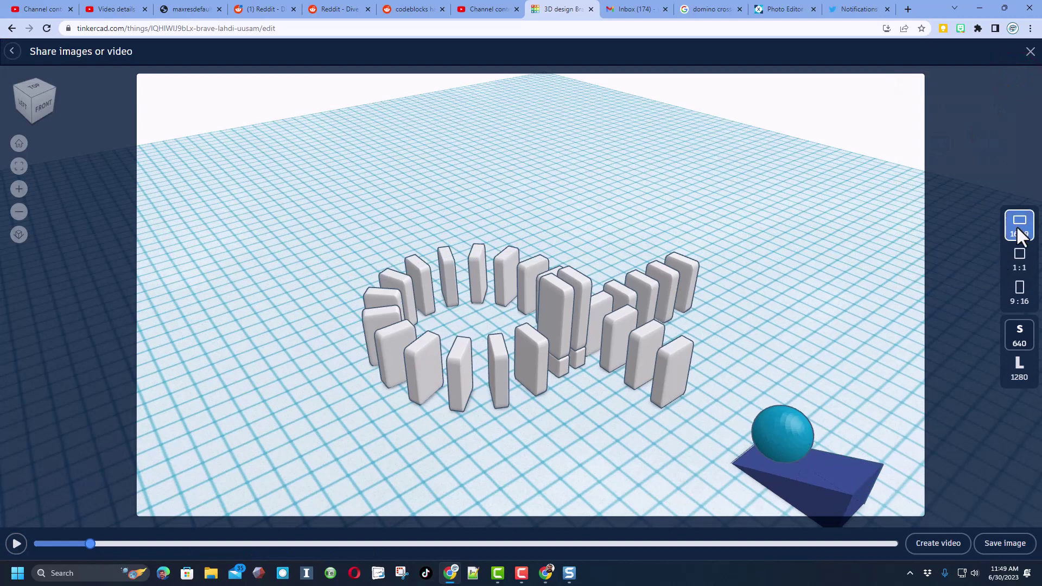
{"action": "left_click", "coordinate": [1018, 255]}
{"action": "left_click", "coordinate": [1019, 290]}
{"action": "left_click", "coordinate": [1020, 223]}
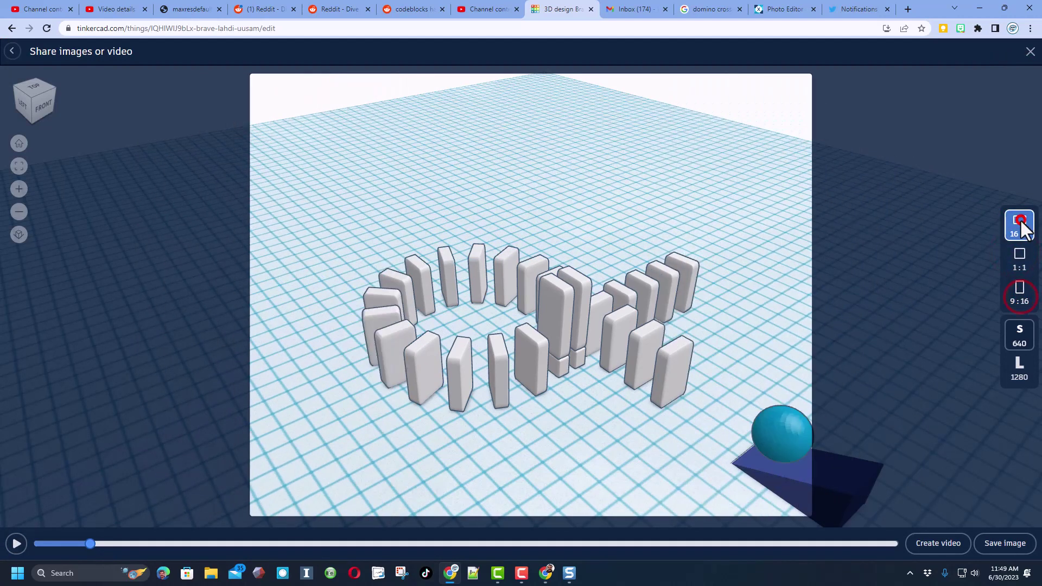
{"action": "left_click", "coordinate": [1017, 376]}
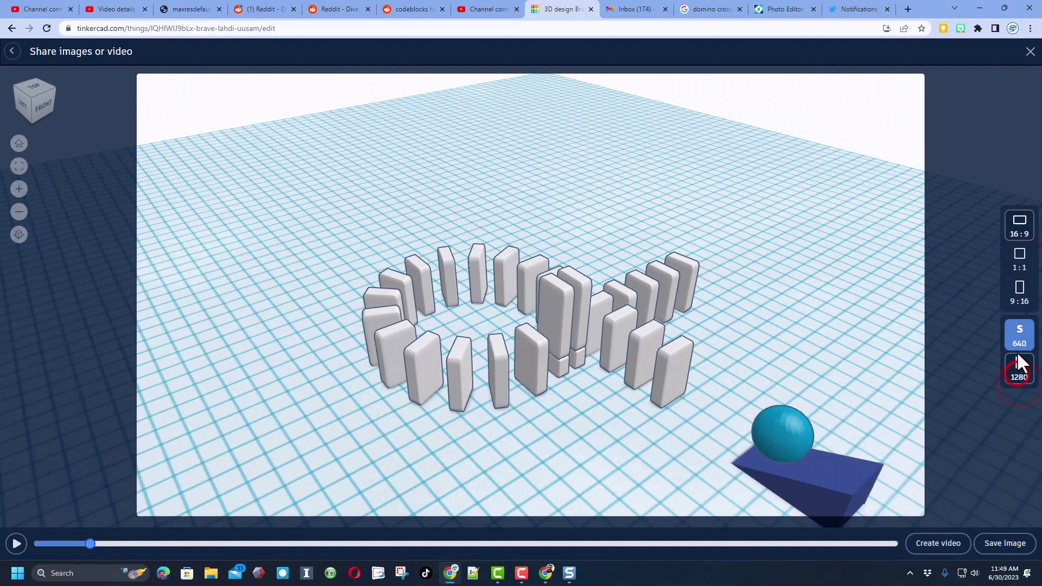
{"action": "left_click", "coordinate": [924, 544]}
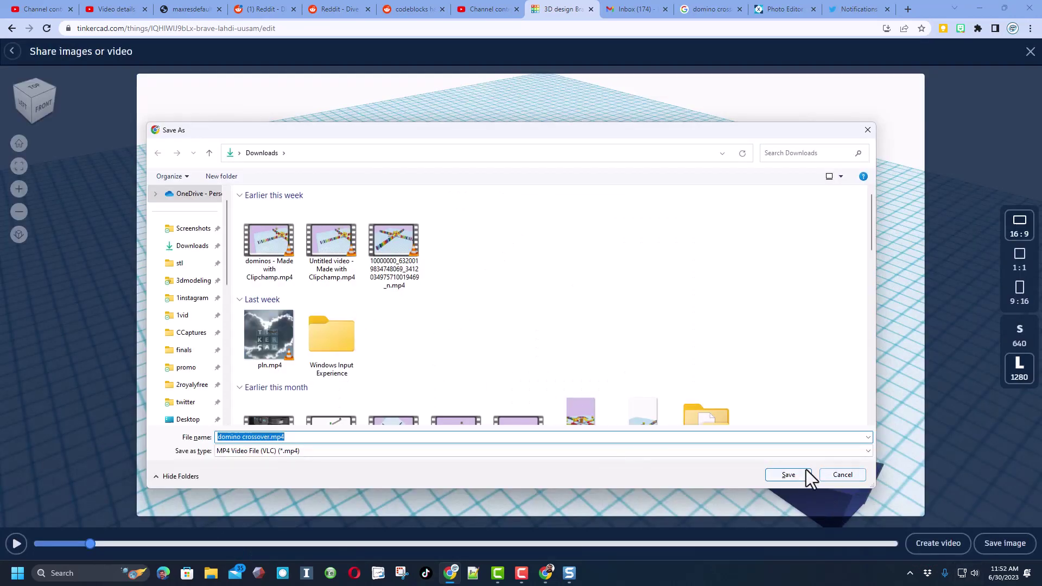
{"action": "left_click", "coordinate": [784, 475]}
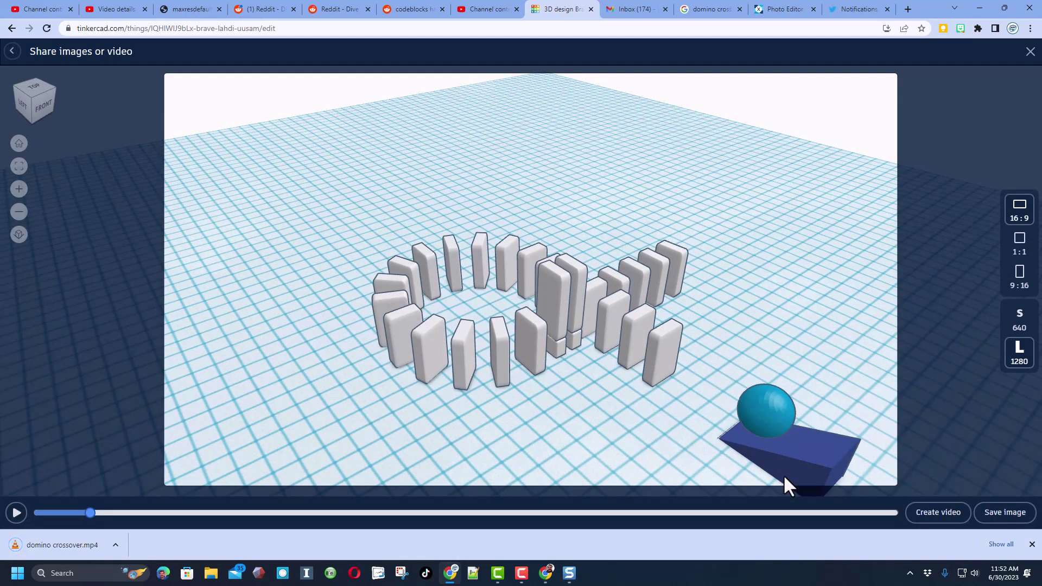
{"action": "left_click", "coordinate": [12, 51]}
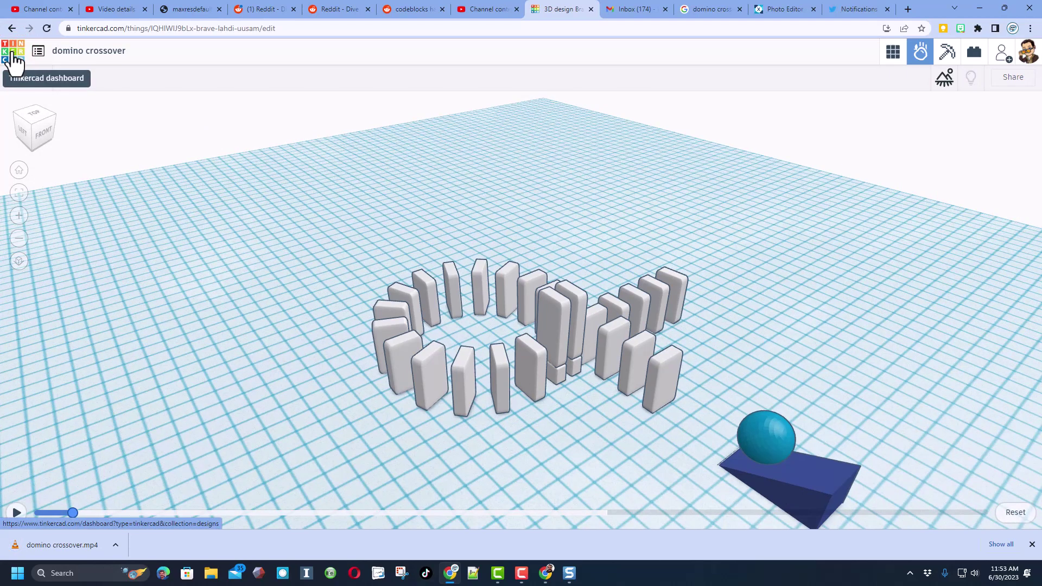
From the dashboard, open the domino crossover design's properties and fill in its description and tags.
{"action": "left_click", "coordinate": [12, 52]}
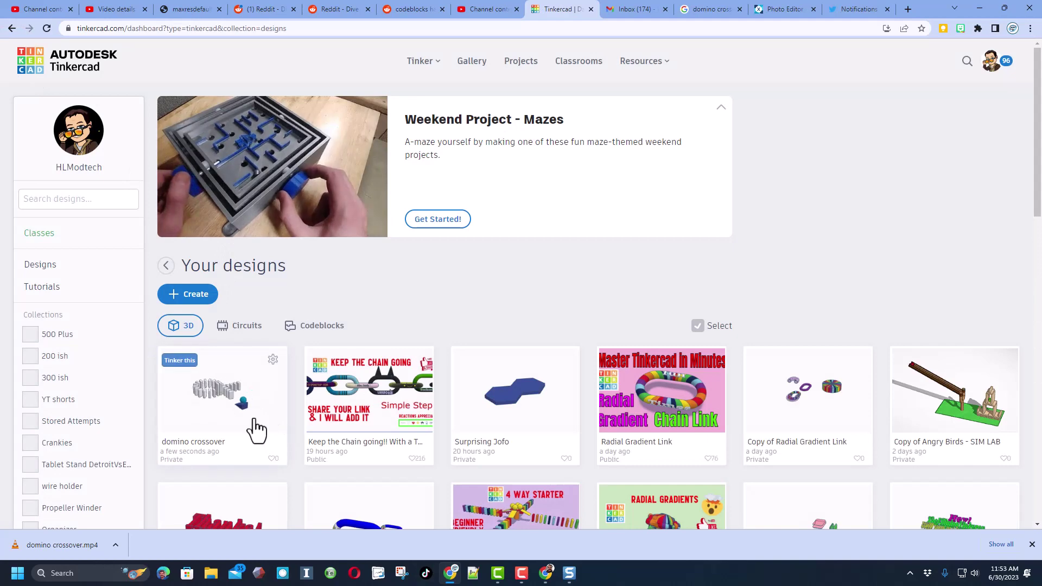
{"action": "left_click", "coordinate": [273, 361]}
{"action": "left_click", "coordinate": [234, 359]}
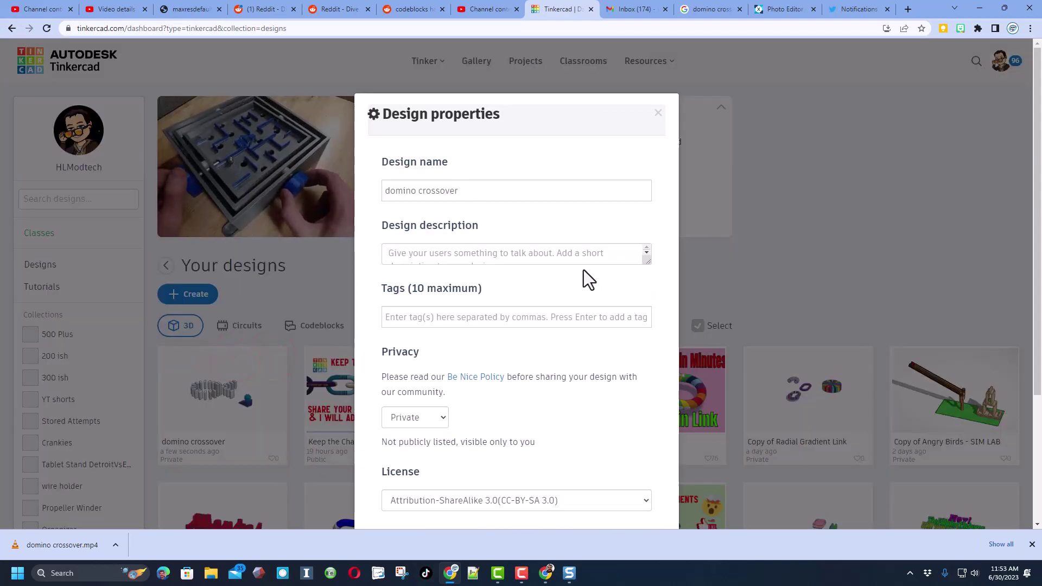
{"action": "left_click", "coordinate": [481, 255]}
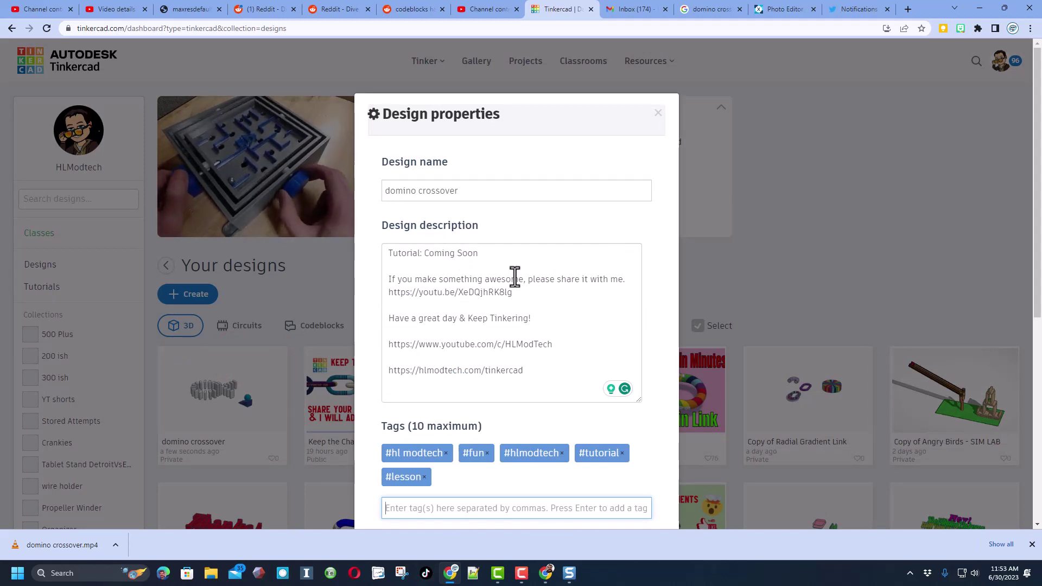
{"action": "scroll", "coordinate": [472, 320], "scroll_direction": "down", "scroll_amount": 1}
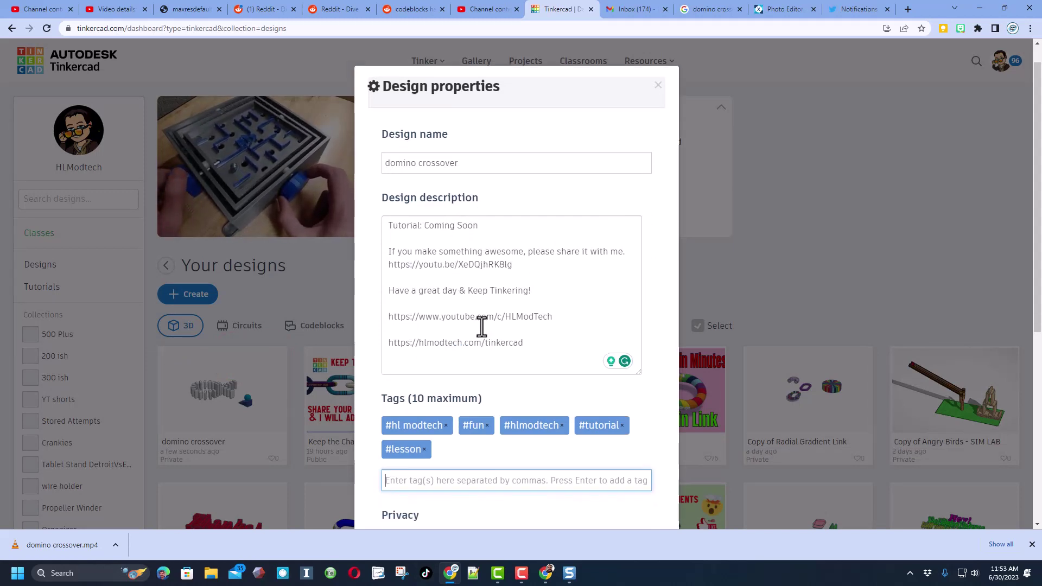
{"action": "scroll", "coordinate": [502, 316], "scroll_direction": "down", "scroll_amount": 1}
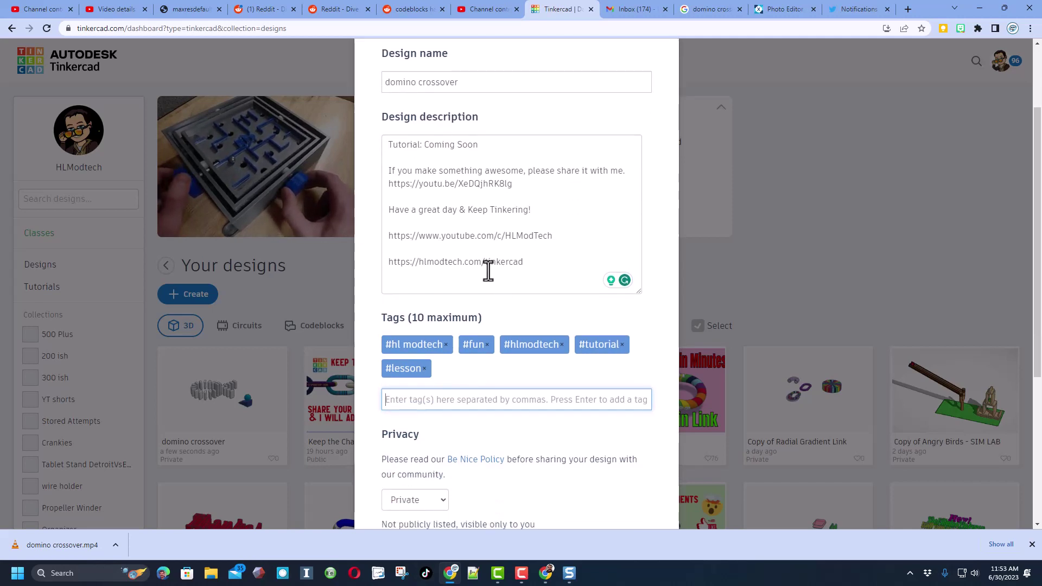
{"action": "scroll", "coordinate": [494, 366], "scroll_direction": "down", "scroll_amount": 2}
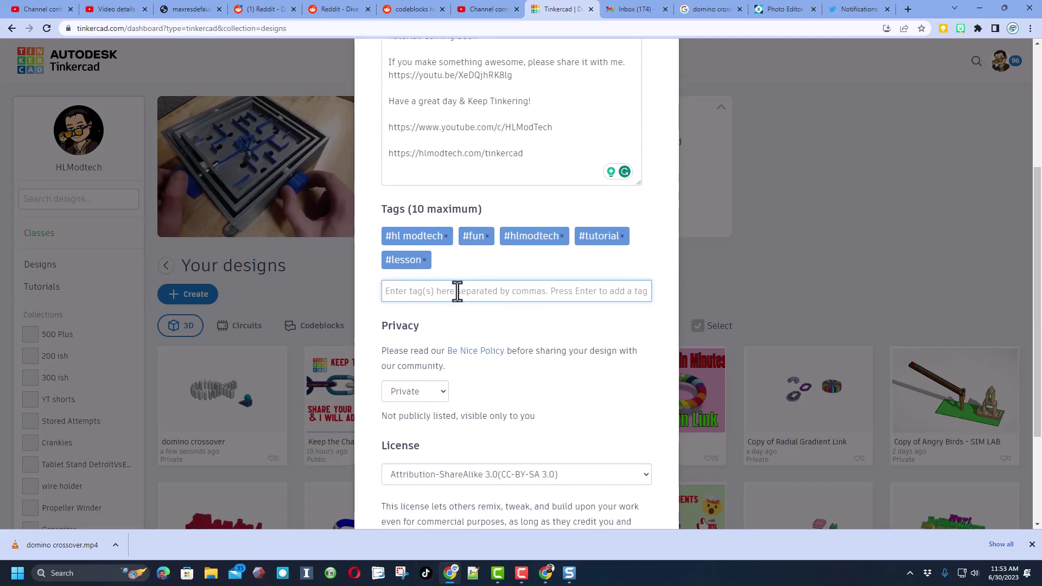
Add an hlmt23 tag, then remove it again.
{"action": "left_click", "coordinate": [457, 290]}
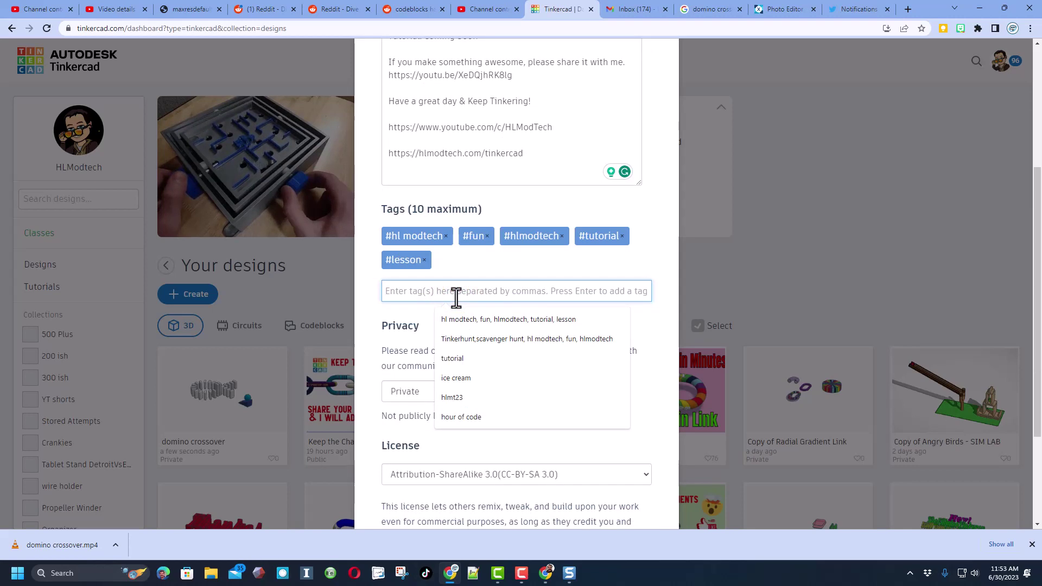
{"action": "type", "text": "hlmt2"}
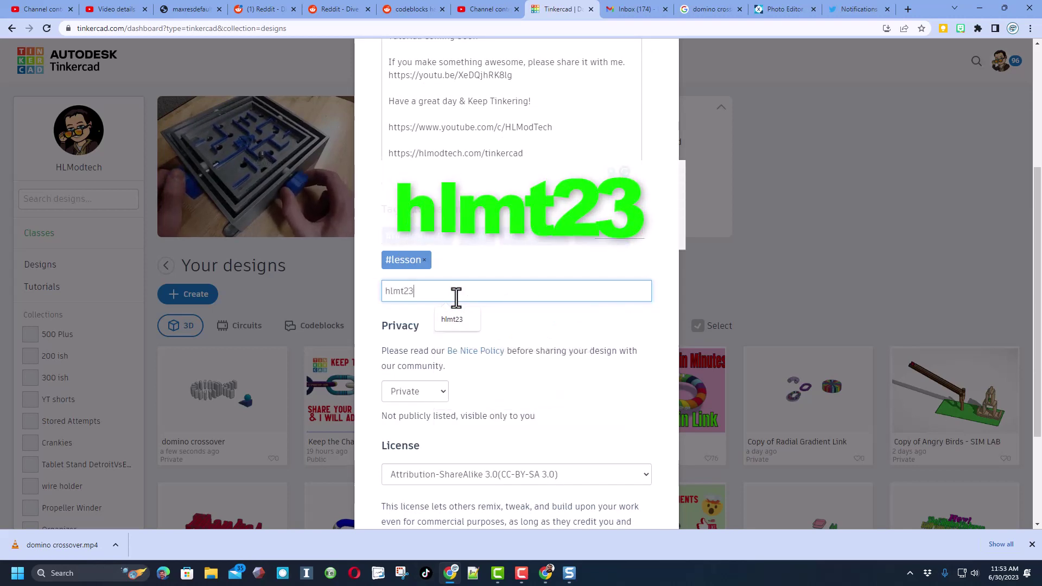
{"action": "type", "text": "3"}
{"action": "key", "text": "Return"}
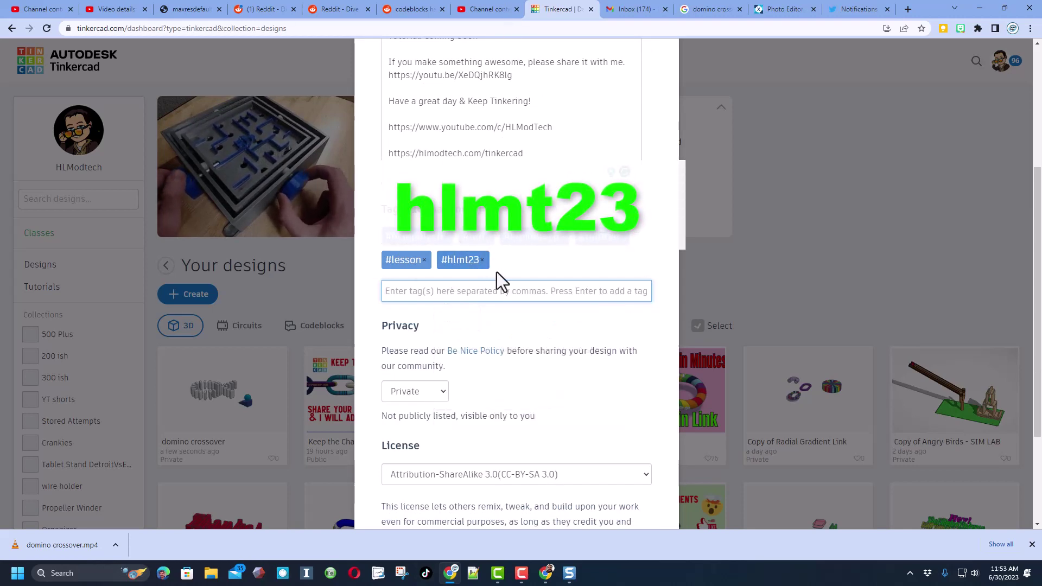
{"action": "left_click", "coordinate": [482, 260]}
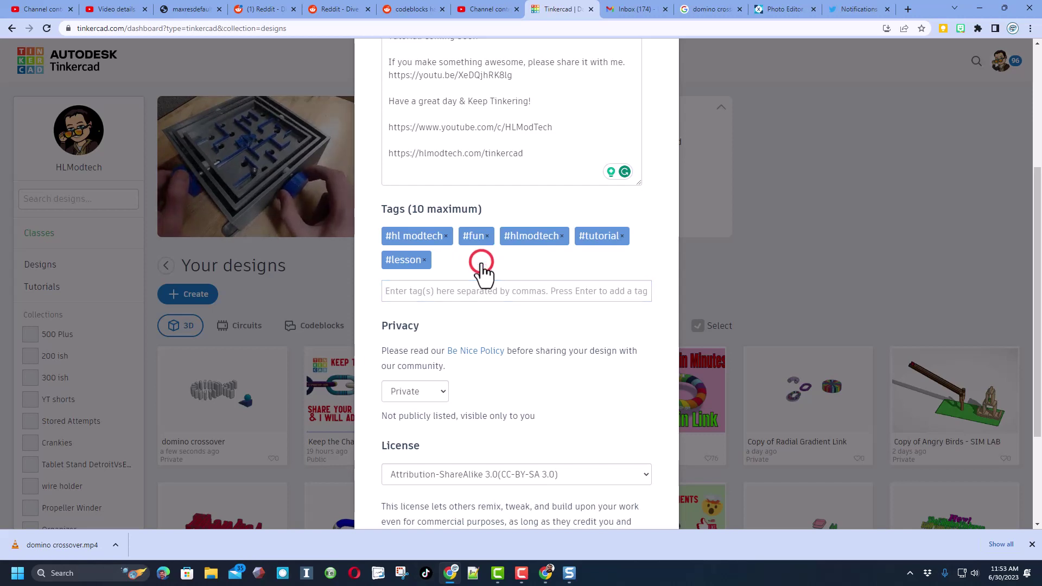
{"action": "scroll", "coordinate": [461, 353], "scroll_direction": "down", "scroll_amount": 1}
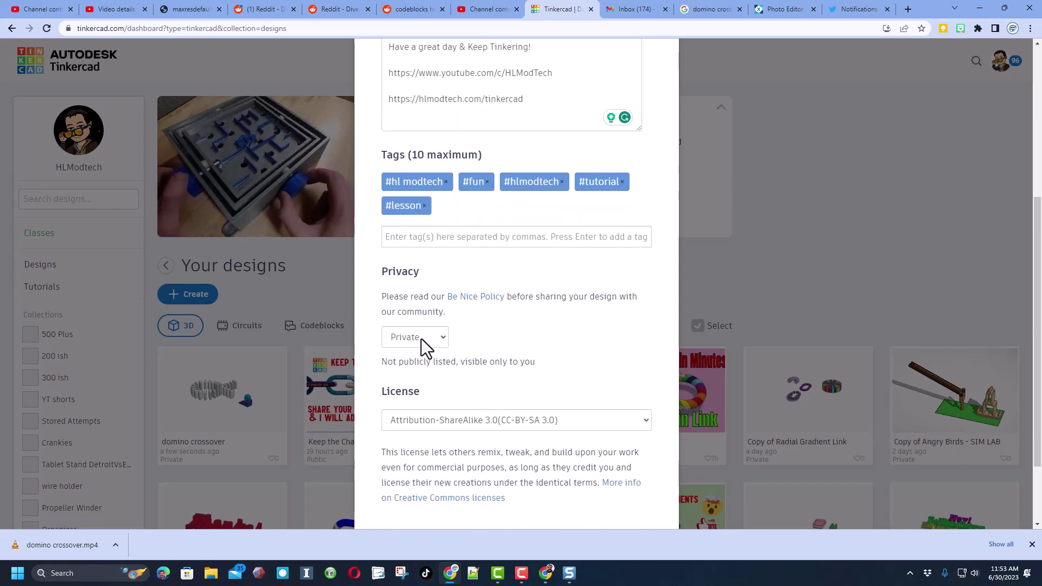
Set privacy to Public, choose the Attribution-NoDerivs 3.0 licence, and save the properties.
{"action": "left_click", "coordinate": [421, 338]}
{"action": "left_click", "coordinate": [421, 337]}
{"action": "left_click", "coordinate": [418, 338]}
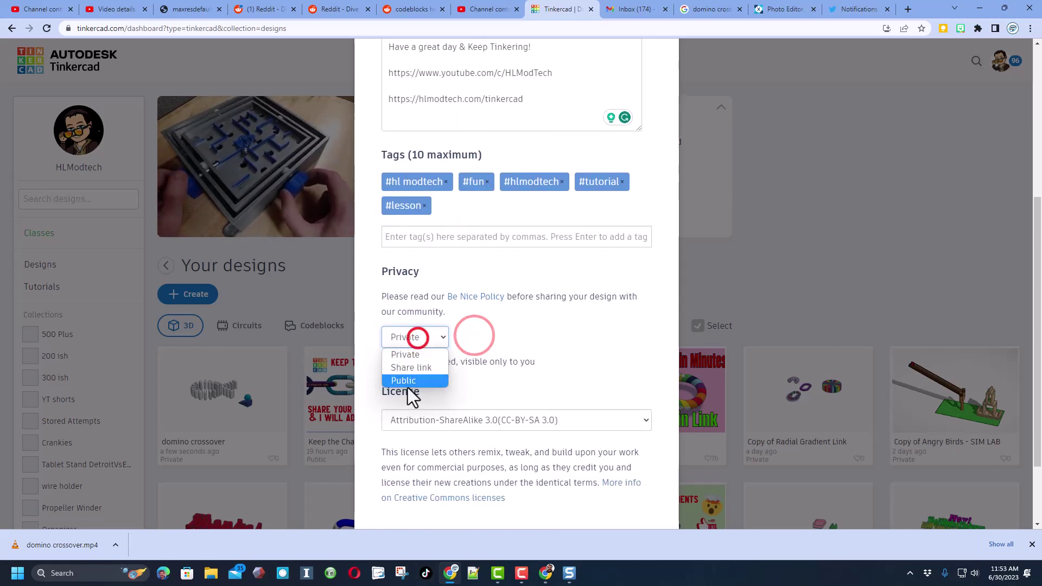
{"action": "left_click", "coordinate": [407, 380]}
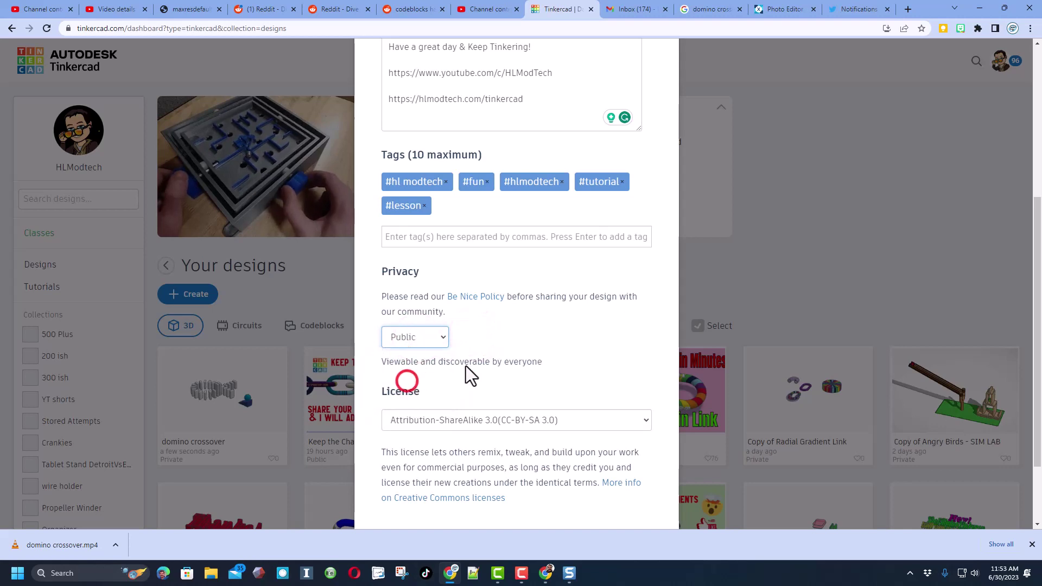
{"action": "left_click", "coordinate": [446, 422]}
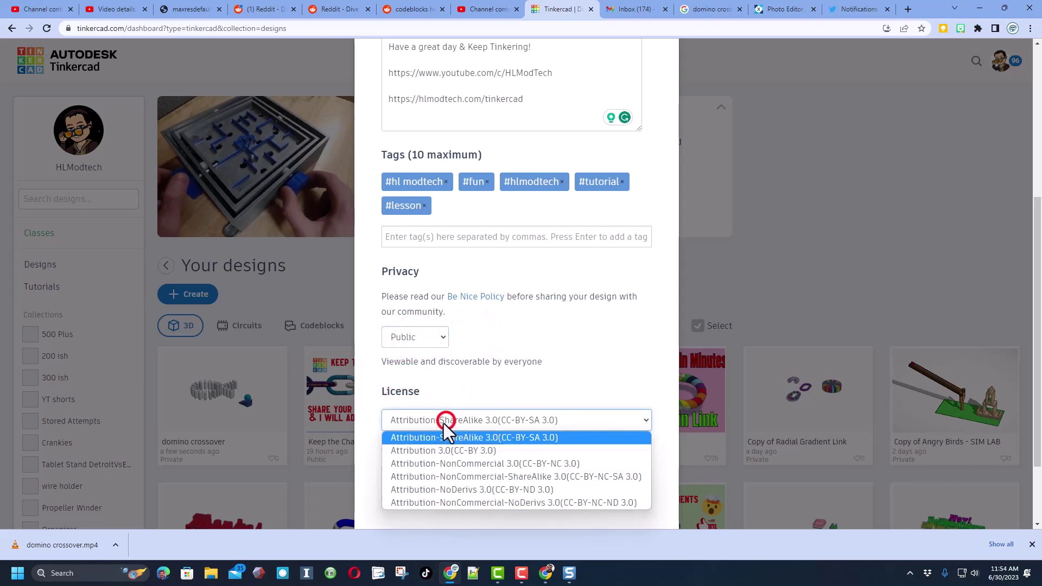
{"action": "left_click", "coordinate": [473, 492]}
{"action": "scroll", "coordinate": [537, 347], "scroll_direction": "up", "scroll_amount": 5}
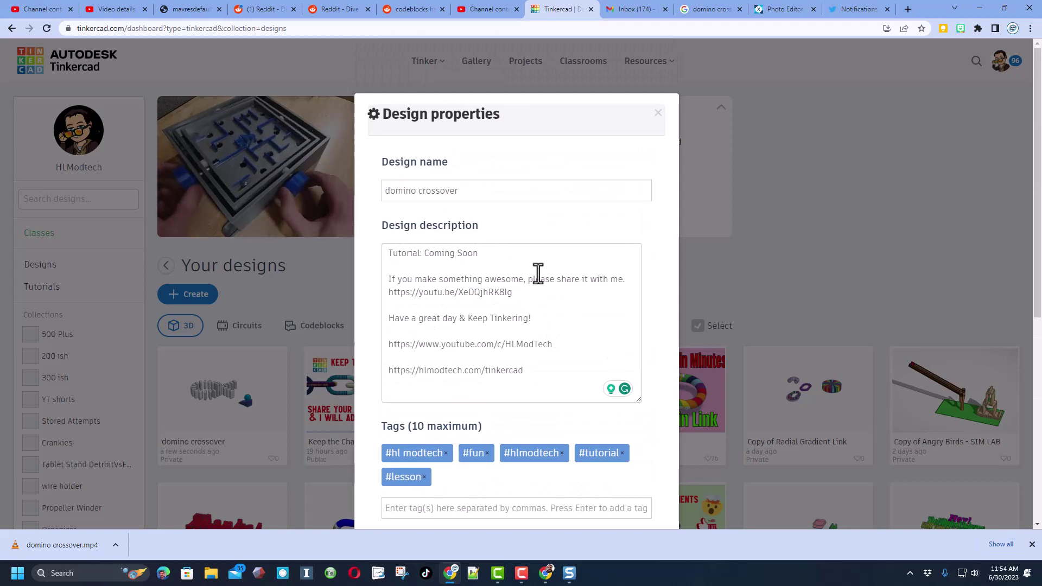
{"action": "scroll", "coordinate": [554, 262], "scroll_direction": "down", "scroll_amount": 5}
{"action": "left_click", "coordinate": [609, 463]}
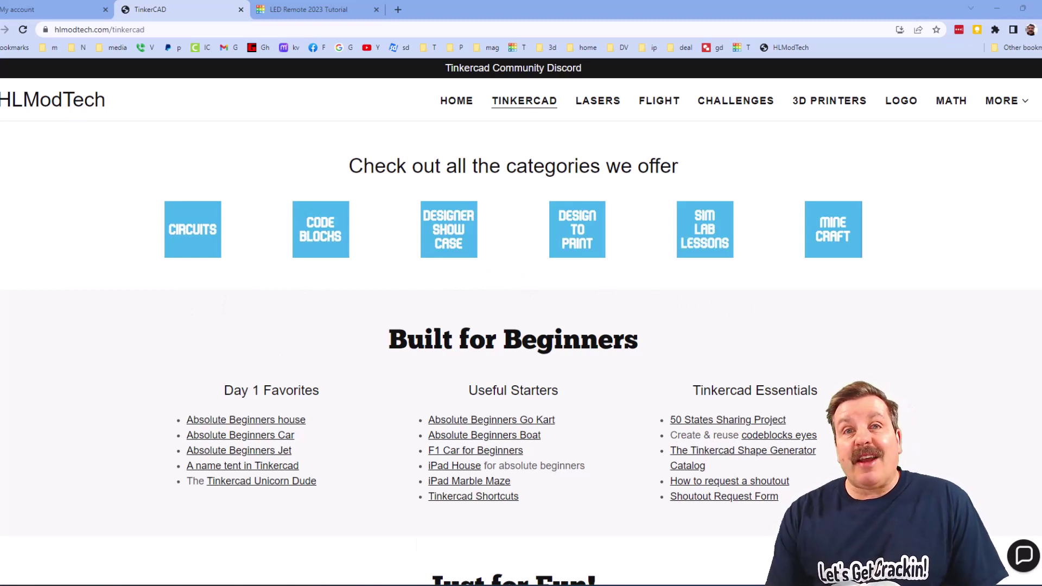
Check the Contact Us chat, then open the Tinkercad Community Discord invite from the banner.
{"action": "left_click", "coordinate": [1024, 562]}
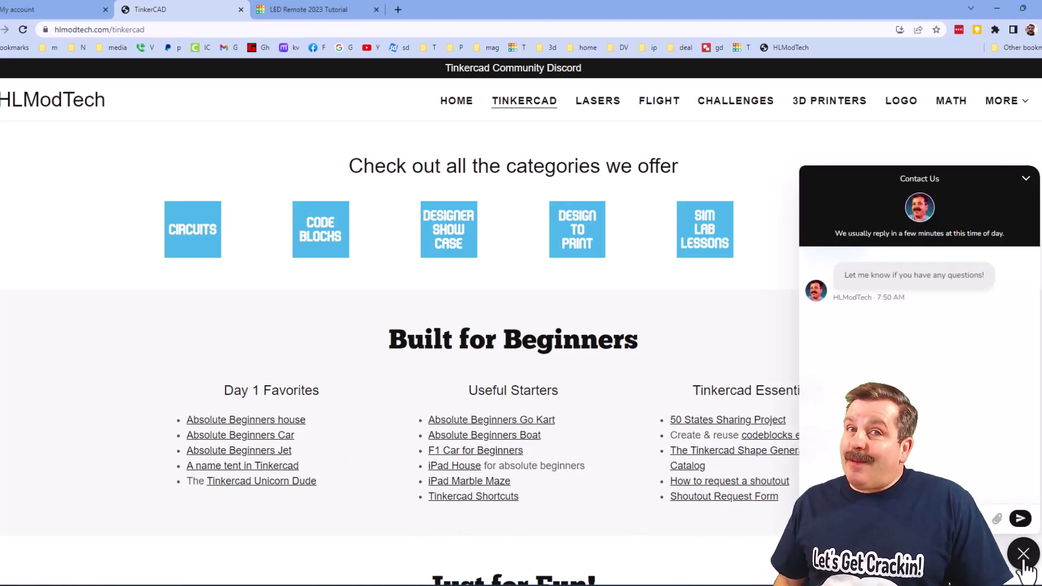
{"action": "left_click", "coordinate": [1023, 555]}
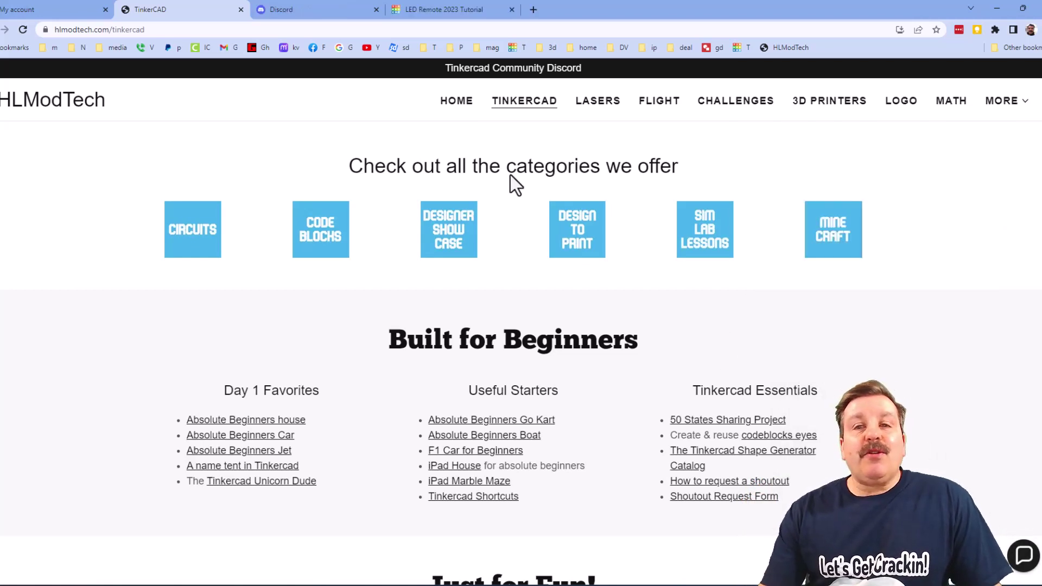
{"action": "left_click", "coordinate": [504, 71]}
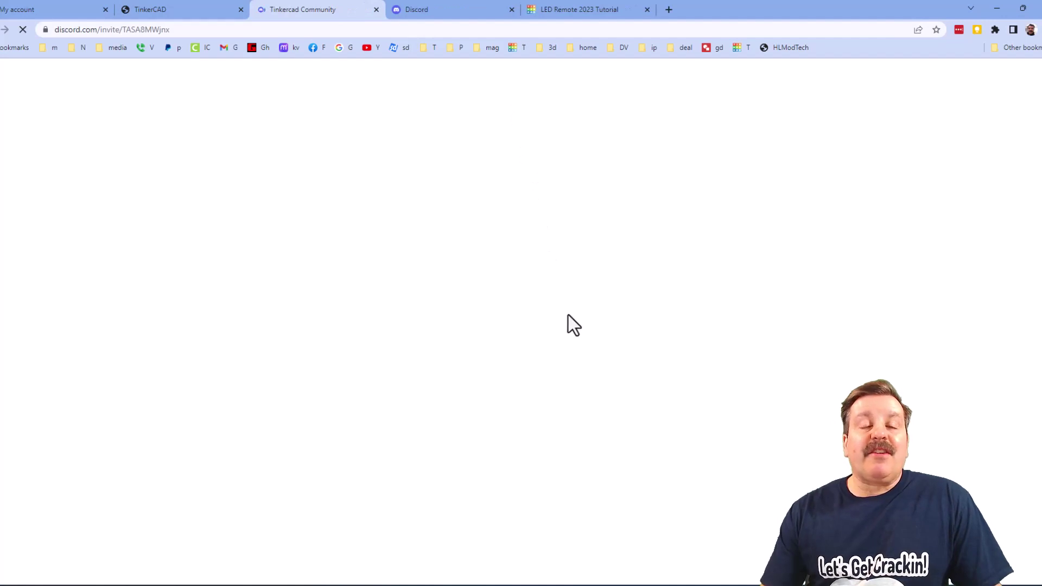